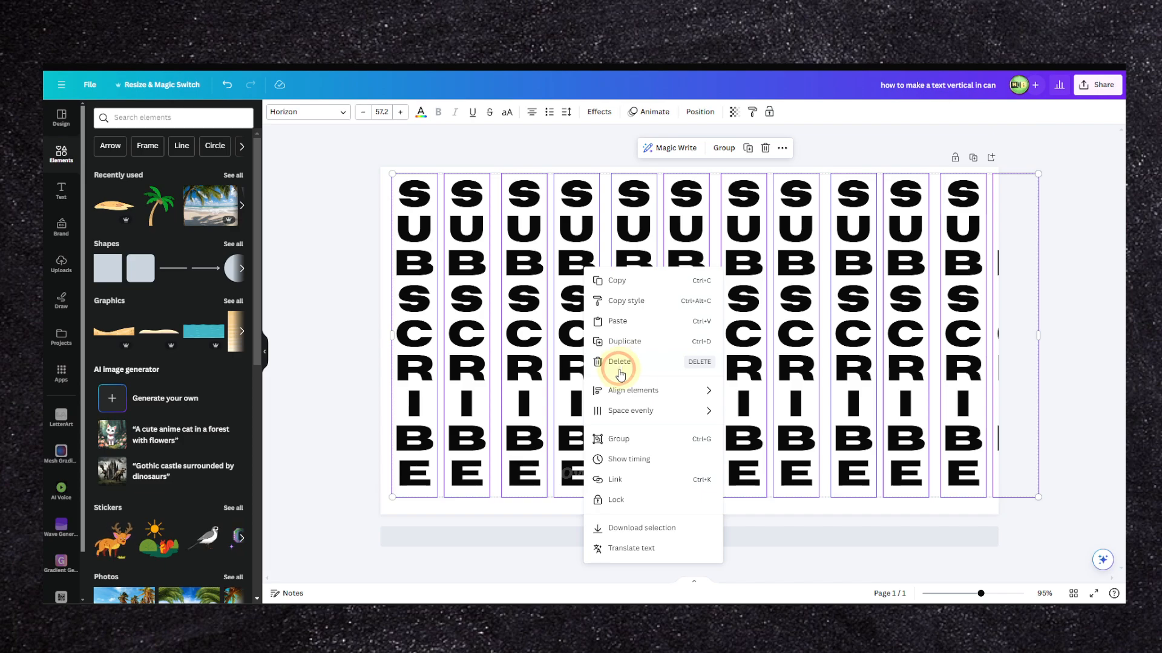
Space the selected SUBSCRIBE text columns evenly in the horizontal direction and clear the selection.
{"action": "mouse_move", "coordinate": [636, 410]}
{"action": "left_click", "coordinate": [744, 410]}
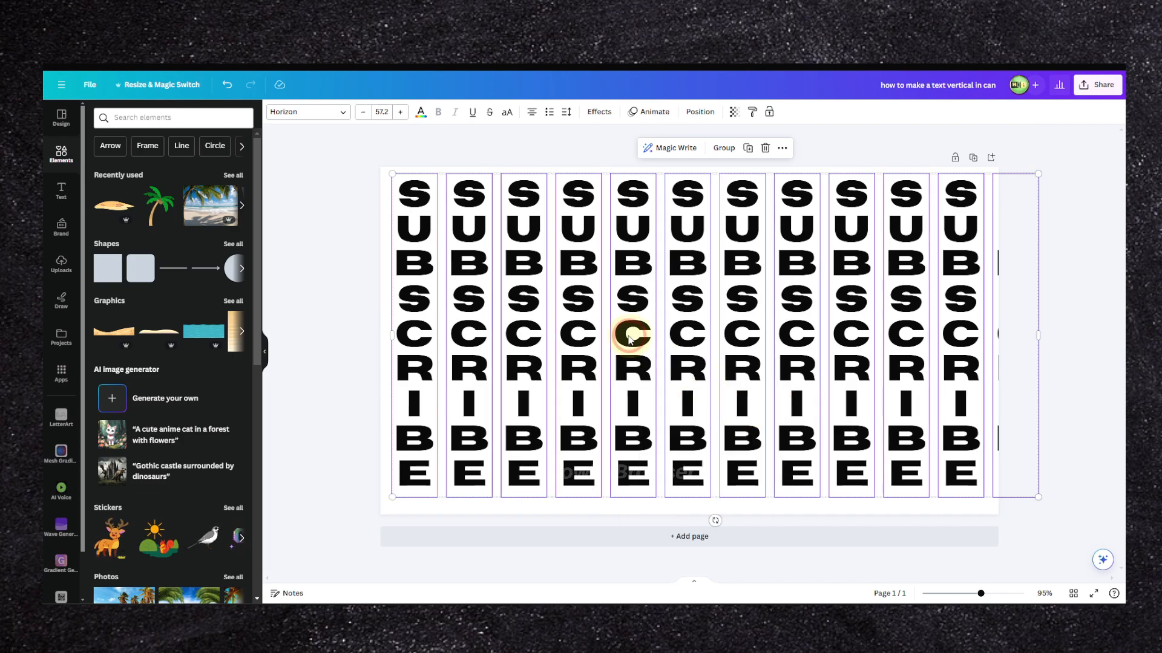
{"action": "right_click", "coordinate": [590, 289]}
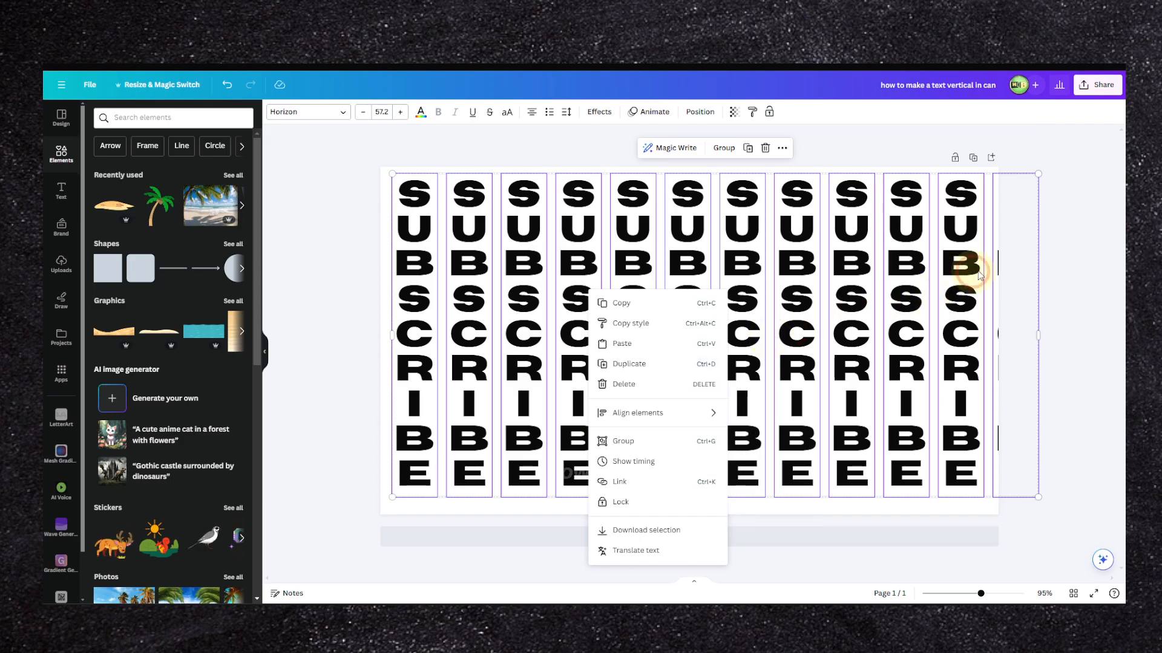
{"action": "left_click", "coordinate": [1051, 238]}
{"action": "left_click", "coordinate": [1051, 206]}
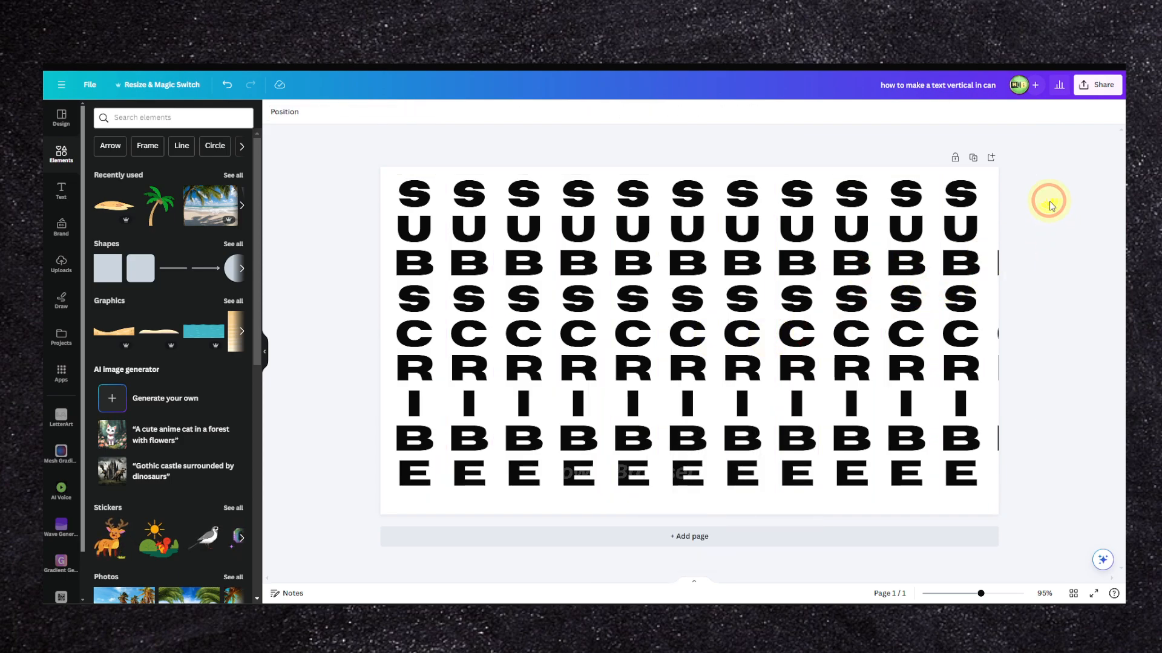
Group all the SUBSCRIBE columns and shift the group left so its first column overlaps the page's left edge.
{"action": "left_click_drag", "start_coordinate": [1052, 175], "coordinate": [353, 517]}
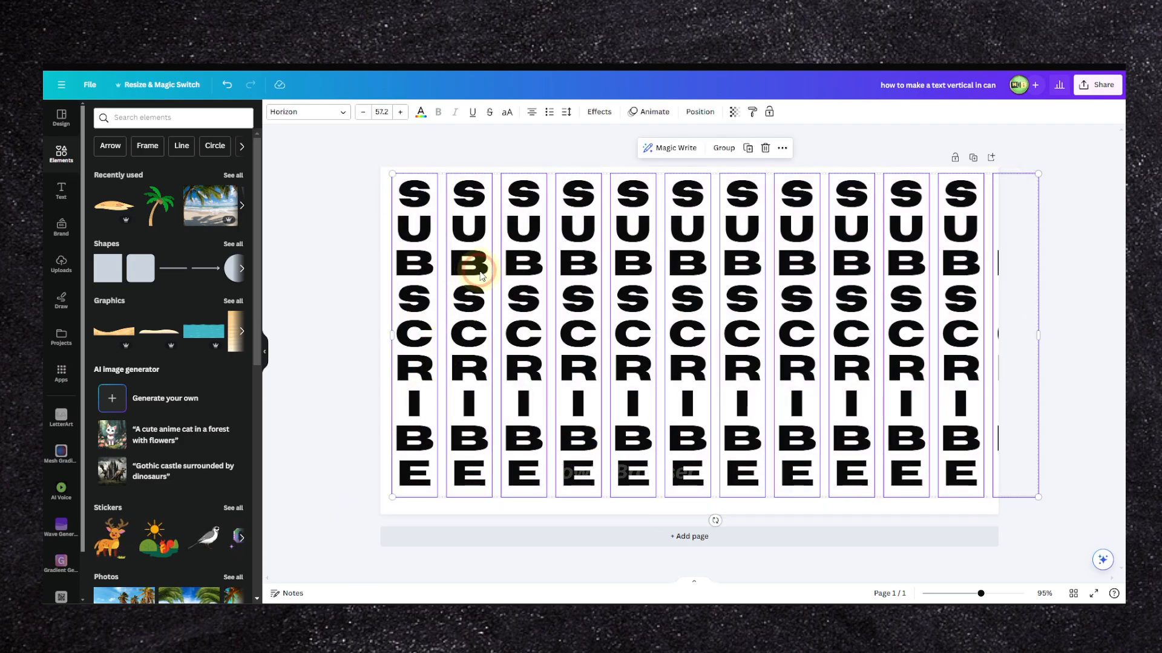
{"action": "key", "text": "ctrl+g"}
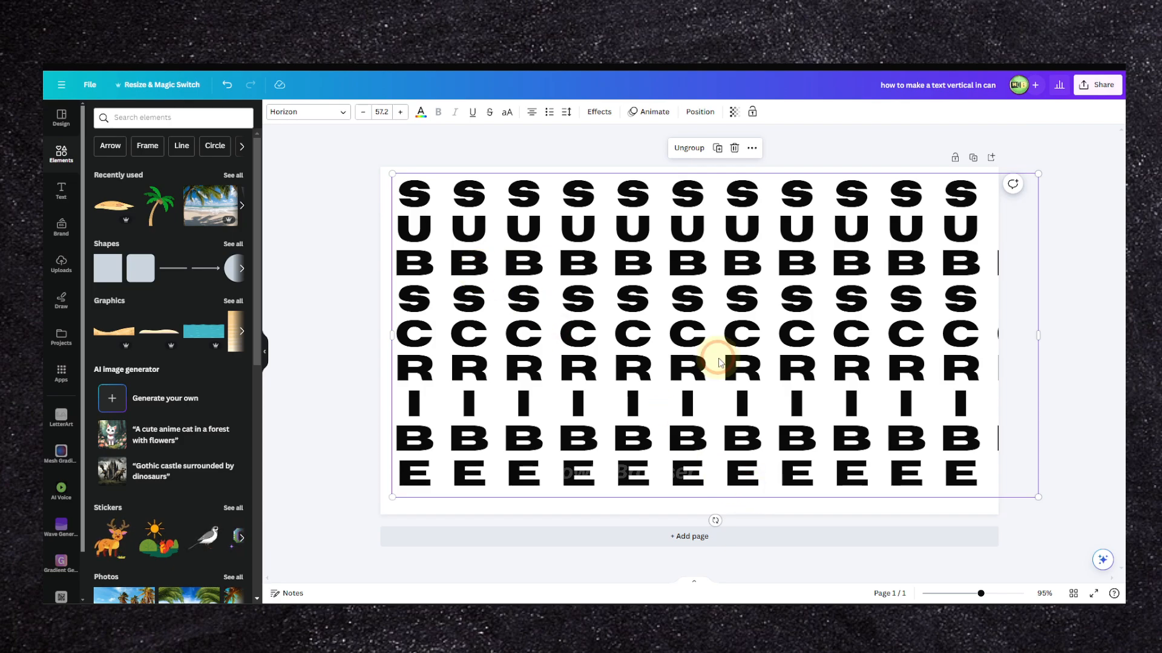
{"action": "mouse_move", "coordinate": [674, 337]}
{"action": "left_mouse_down"}
{"action": "mouse_move", "coordinate": [623, 345]}
{"action": "mouse_move", "coordinate": [661, 339]}
{"action": "left_mouse_up"}
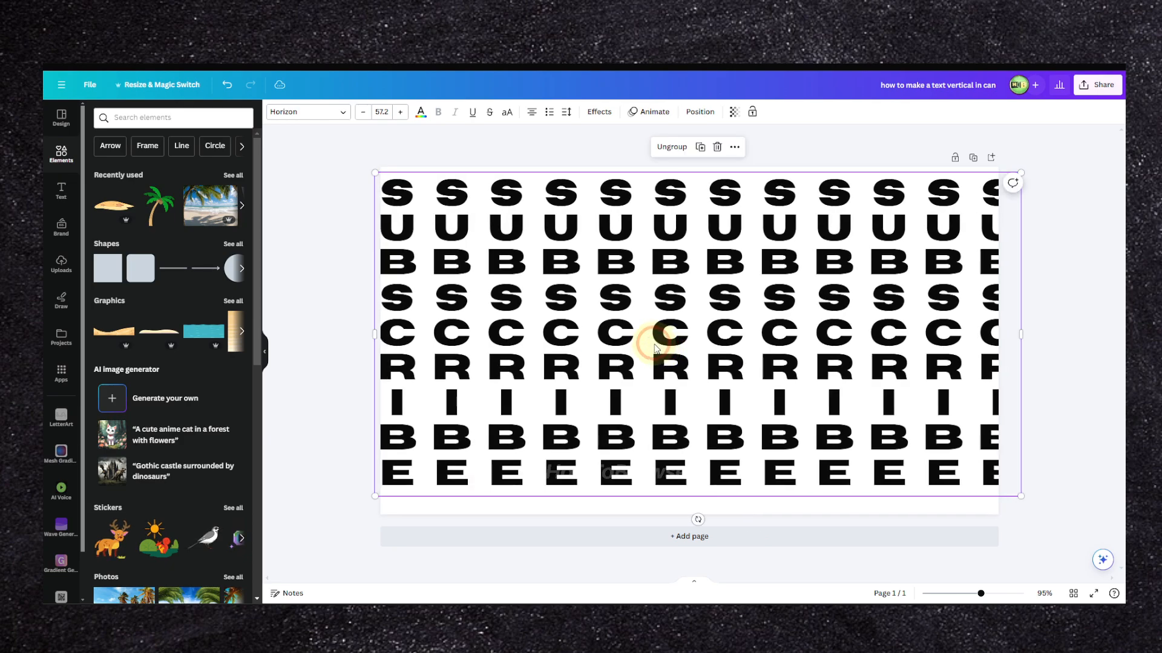
Recolour the grouped SUBSCRIBE text red and set its transparency to 26.
{"action": "left_click", "coordinate": [734, 111]}
{"action": "left_click_drag", "start_coordinate": [734, 153], "coordinate": [643, 155]}
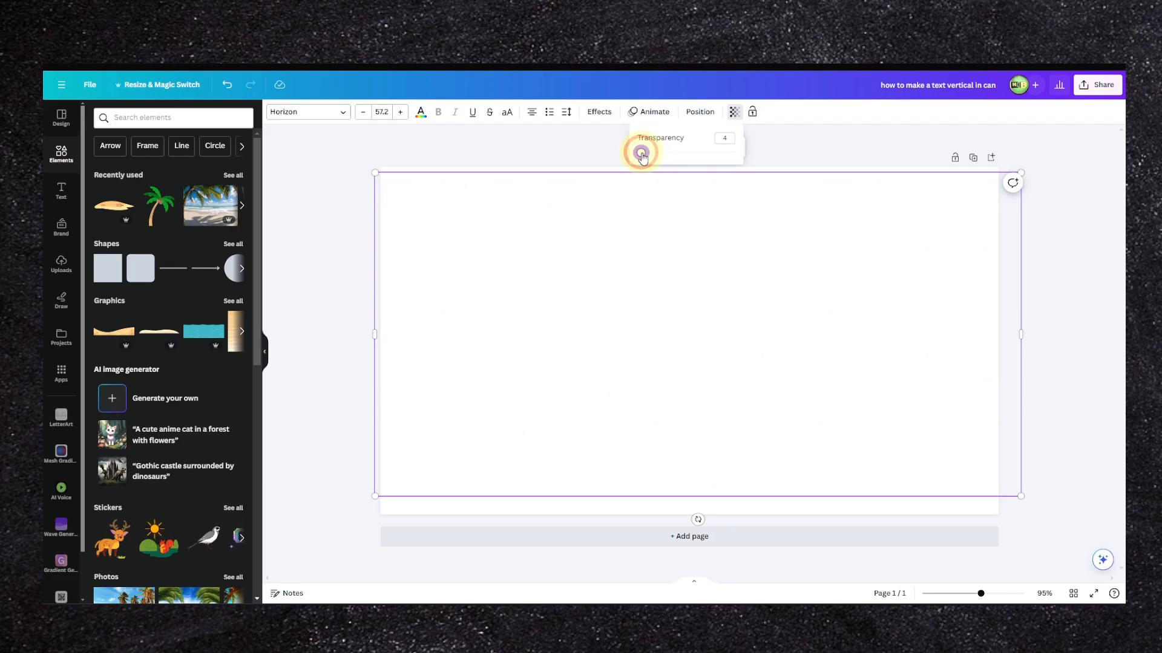
{"action": "mouse_move", "coordinate": [668, 226]}
{"action": "left_mouse_down"}
{"action": "mouse_move", "coordinate": [682, 222]}
{"action": "mouse_move", "coordinate": [669, 225]}
{"action": "left_mouse_up"}
{"action": "left_click", "coordinate": [420, 112]}
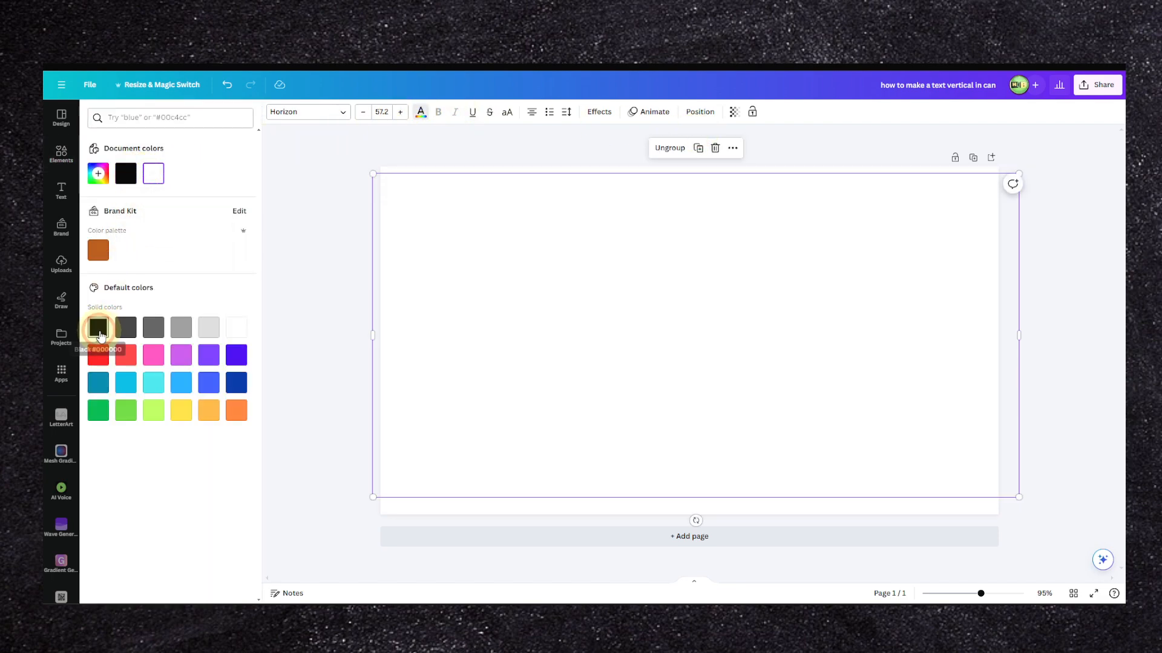
{"action": "left_click", "coordinate": [98, 355]}
{"action": "left_click", "coordinate": [734, 112]}
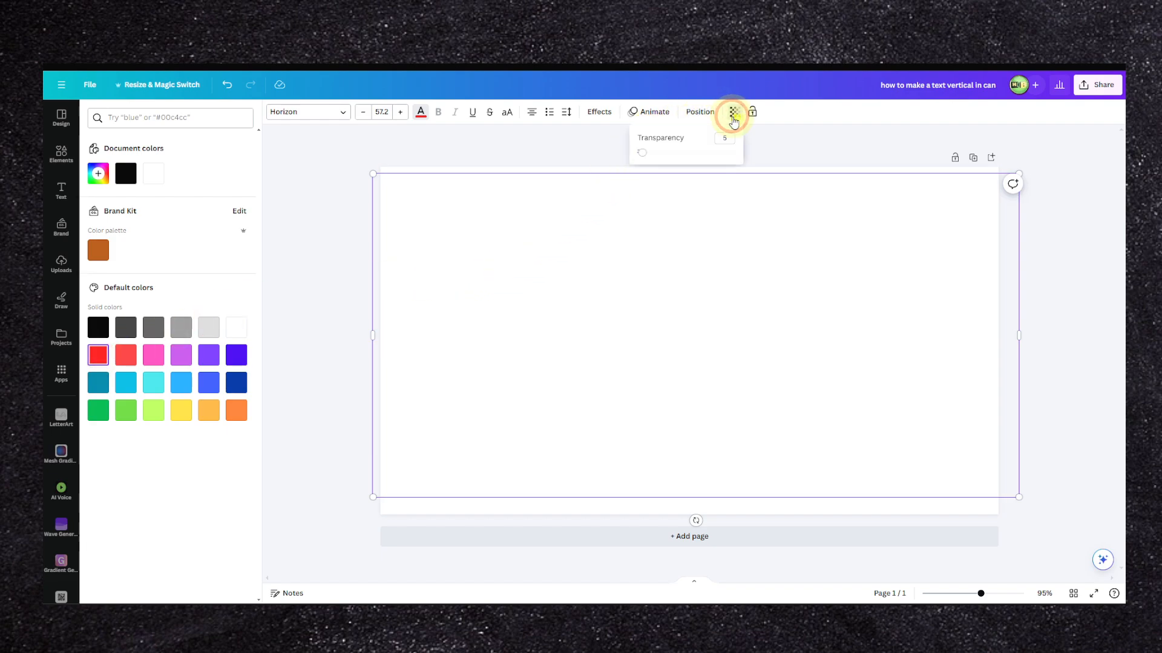
{"action": "left_click_drag", "start_coordinate": [642, 156], "coordinate": [661, 161]}
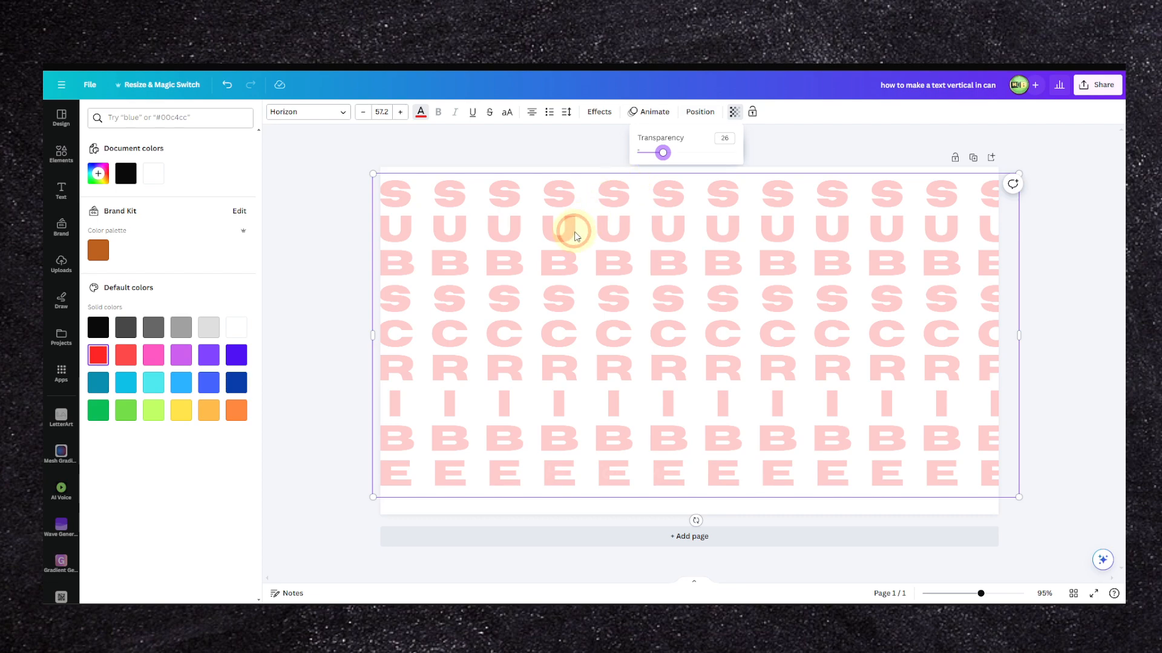
Duplicate the red text group slightly to its left and colour the copy black.
{"action": "mouse_move", "coordinate": [575, 237]}
{"action": "left_mouse_down"}
{"action": "mouse_move", "coordinate": [553, 235]}
{"action": "mouse_move", "coordinate": [568, 239]}
{"action": "left_mouse_up"}
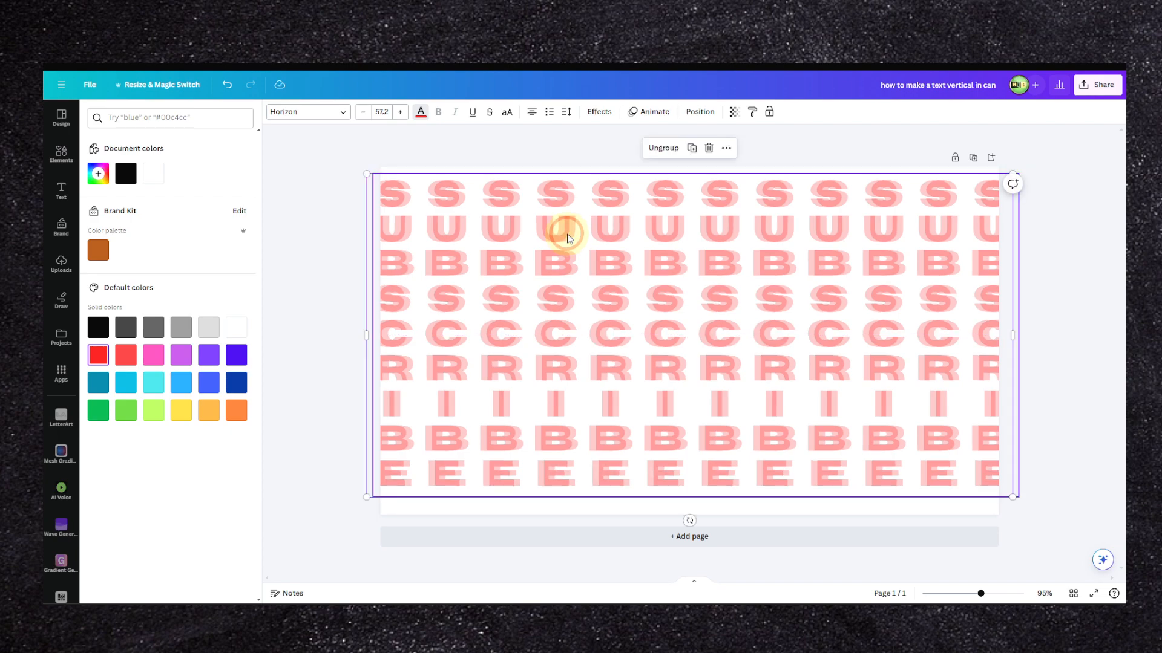
{"action": "left_click", "coordinate": [98, 327]}
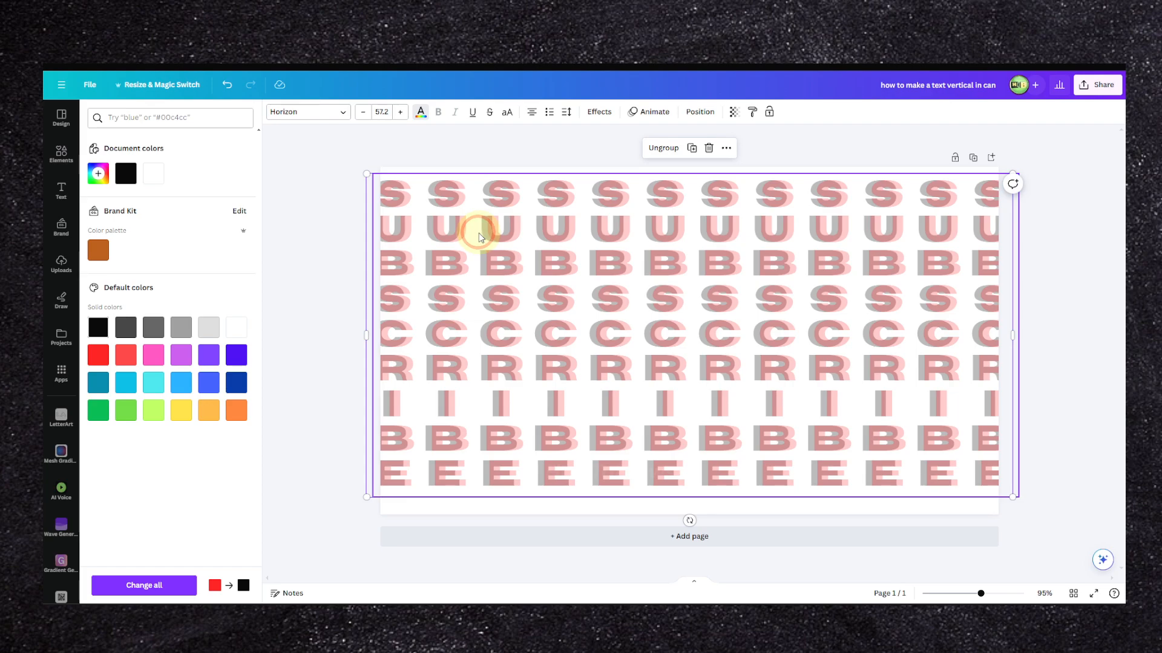
{"action": "left_click_drag", "start_coordinate": [479, 237], "coordinate": [479, 230]}
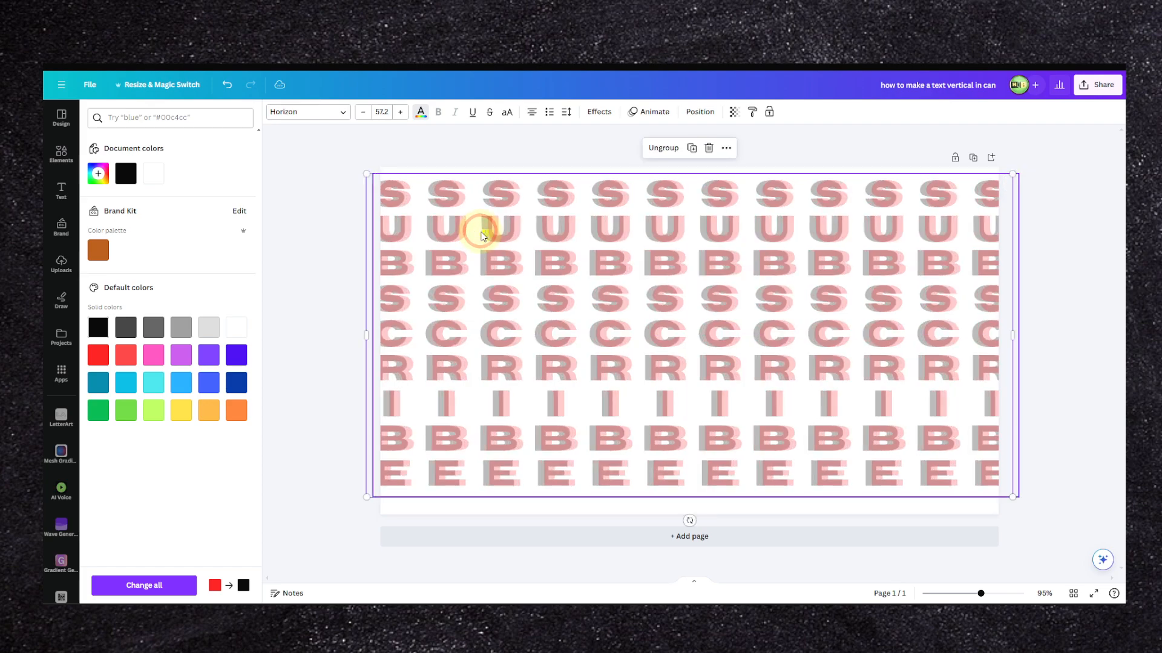
Try a transparency of 53 on the black text copy and undo it.
{"action": "left_click", "coordinate": [732, 121]}
{"action": "left_click_drag", "start_coordinate": [677, 148], "coordinate": [690, 156]}
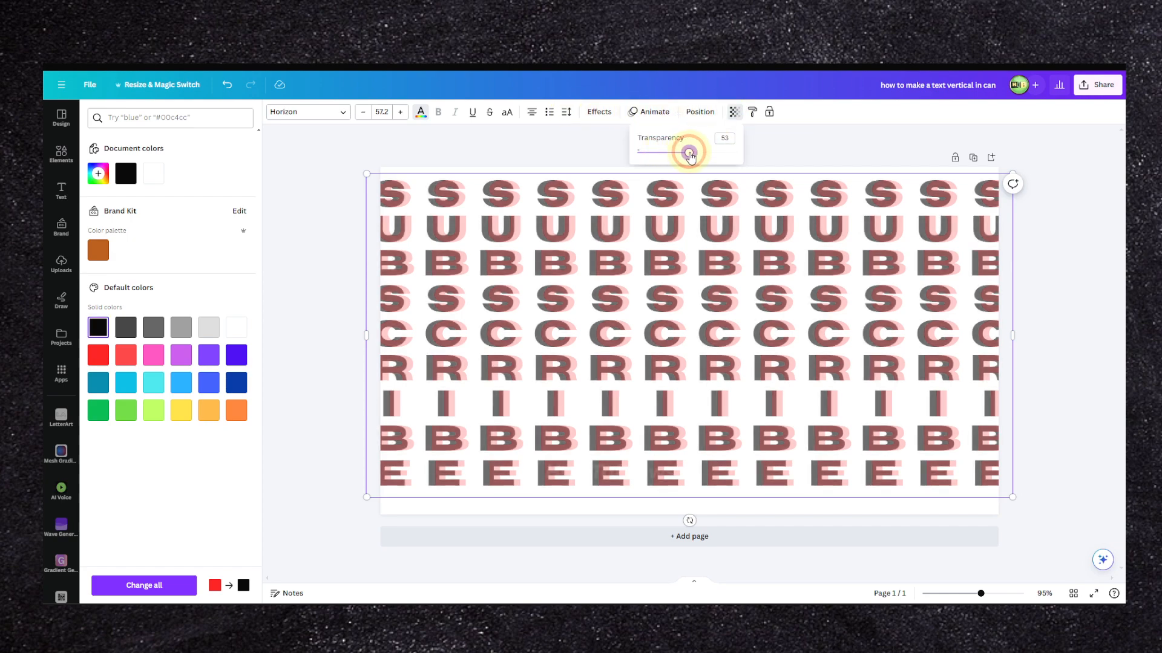
{"action": "left_click", "coordinate": [550, 228]}
{"action": "key", "text": "ctrl+z"}
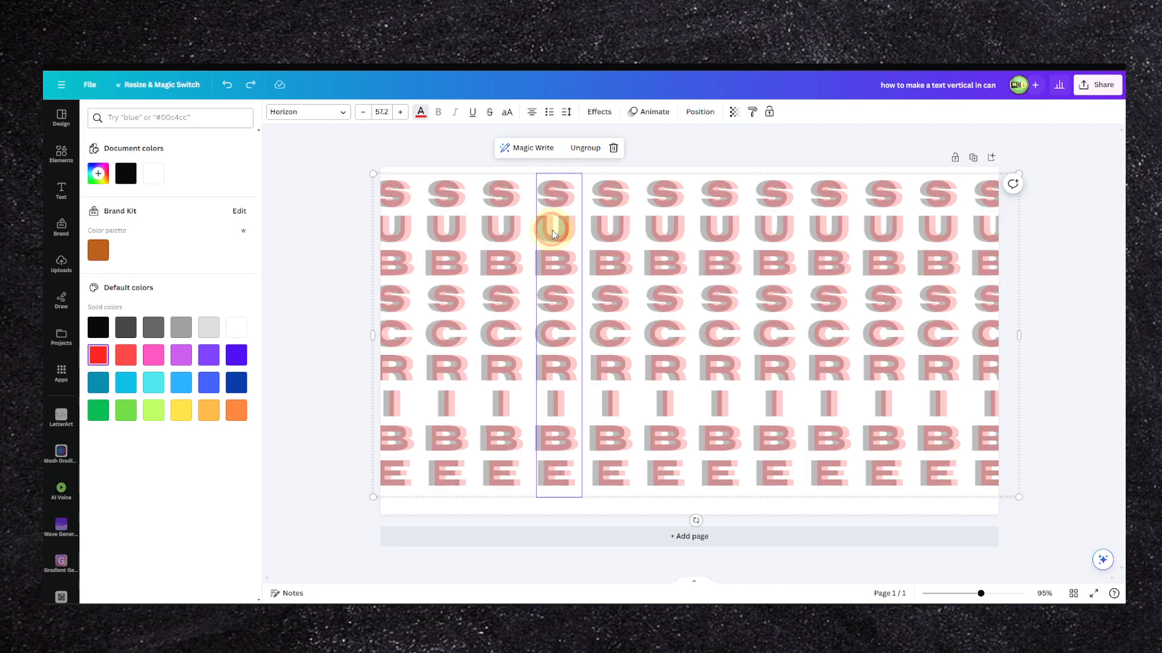
Examine closely how the red and black SUBSCRIBE text layers overlap.
{"action": "left_click", "coordinate": [324, 175]}
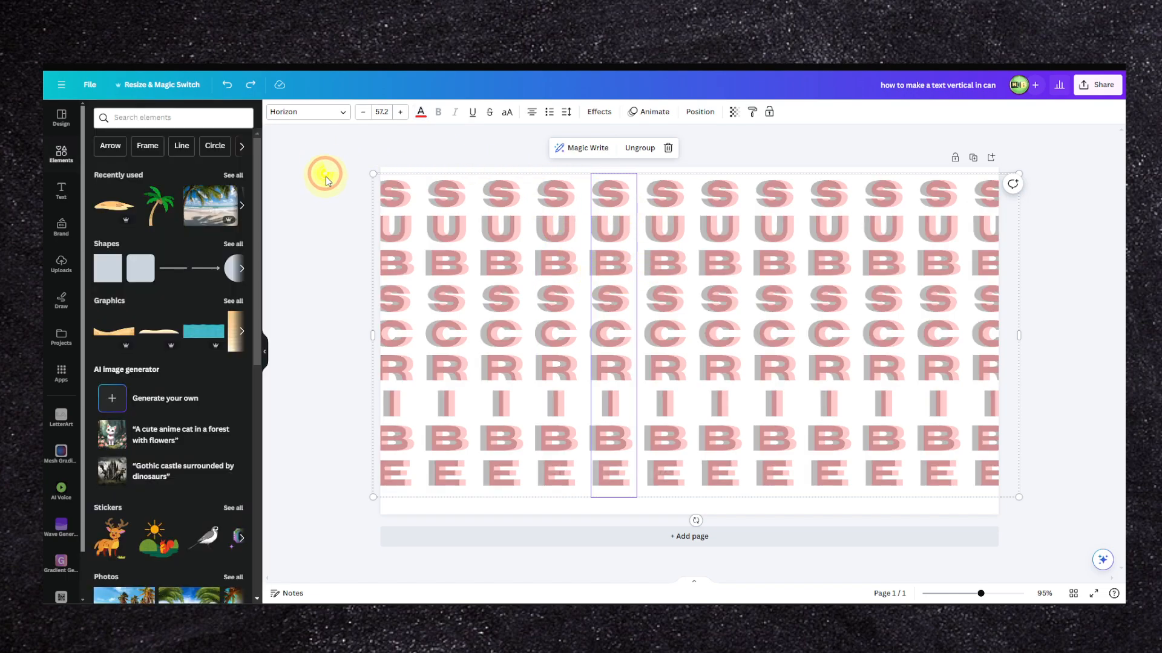
{"action": "left_click", "coordinate": [383, 189]}
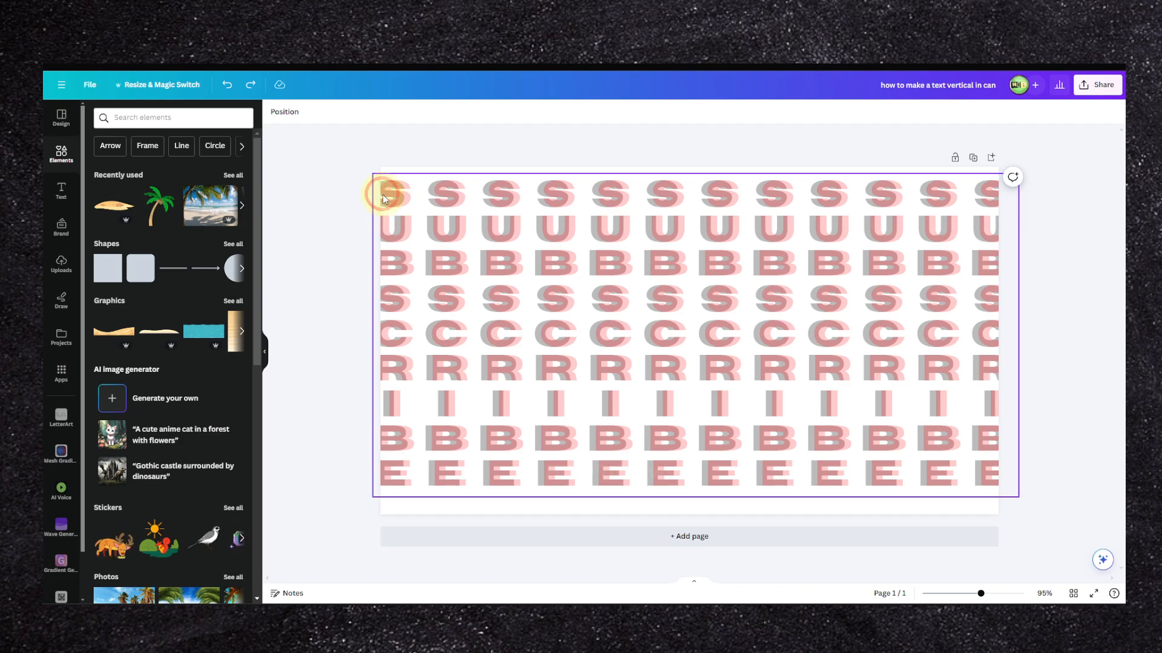
{"action": "mouse_move", "coordinate": [384, 190]}
{"action": "left_mouse_down"}
{"action": "mouse_move", "coordinate": [357, 197]}
{"action": "mouse_move", "coordinate": [383, 199]}
{"action": "left_mouse_up"}
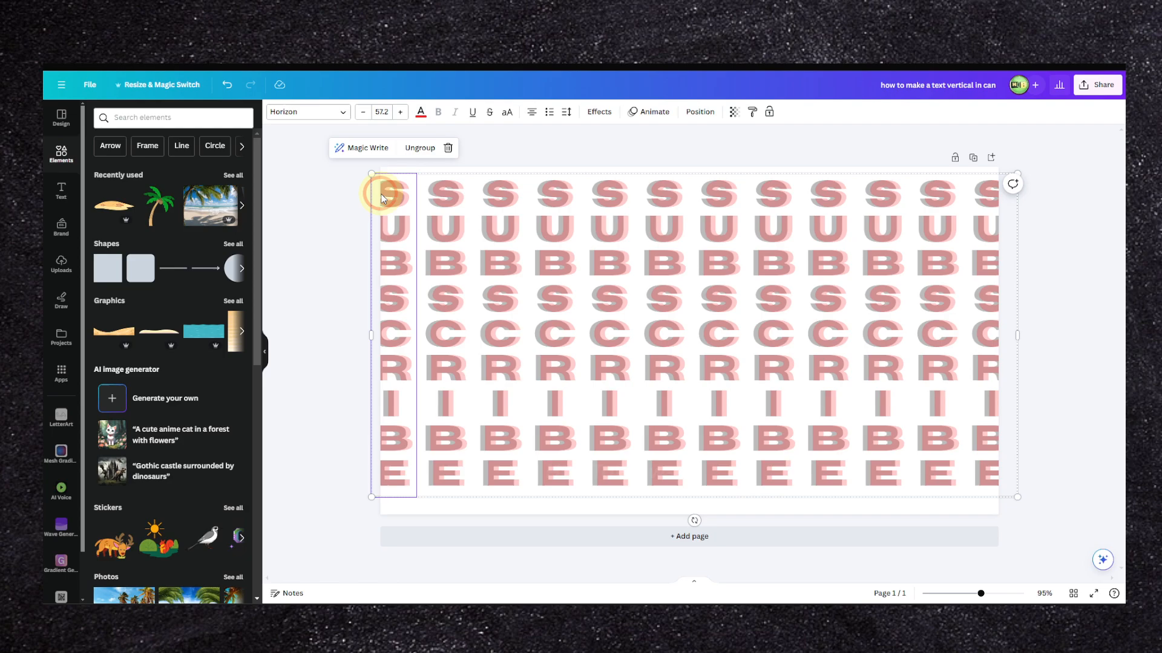
{"action": "scroll", "coordinate": [382, 199], "scroll_direction": "up", "scroll_amount": 3}
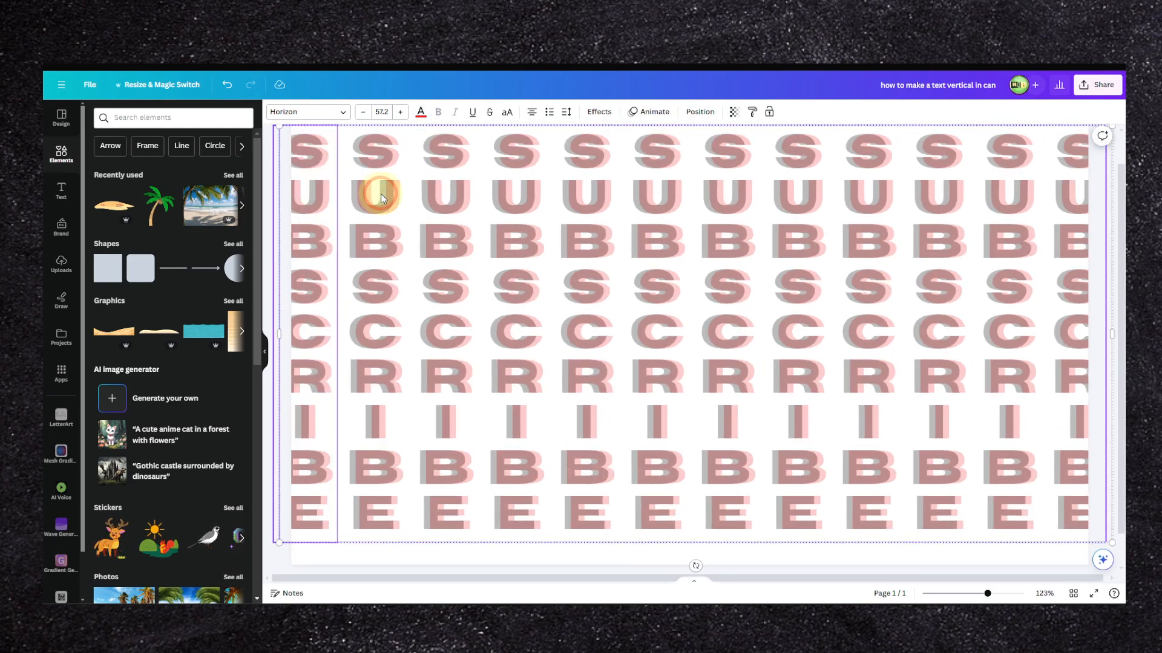
{"action": "scroll", "coordinate": [381, 198], "scroll_direction": "down", "scroll_amount": 2}
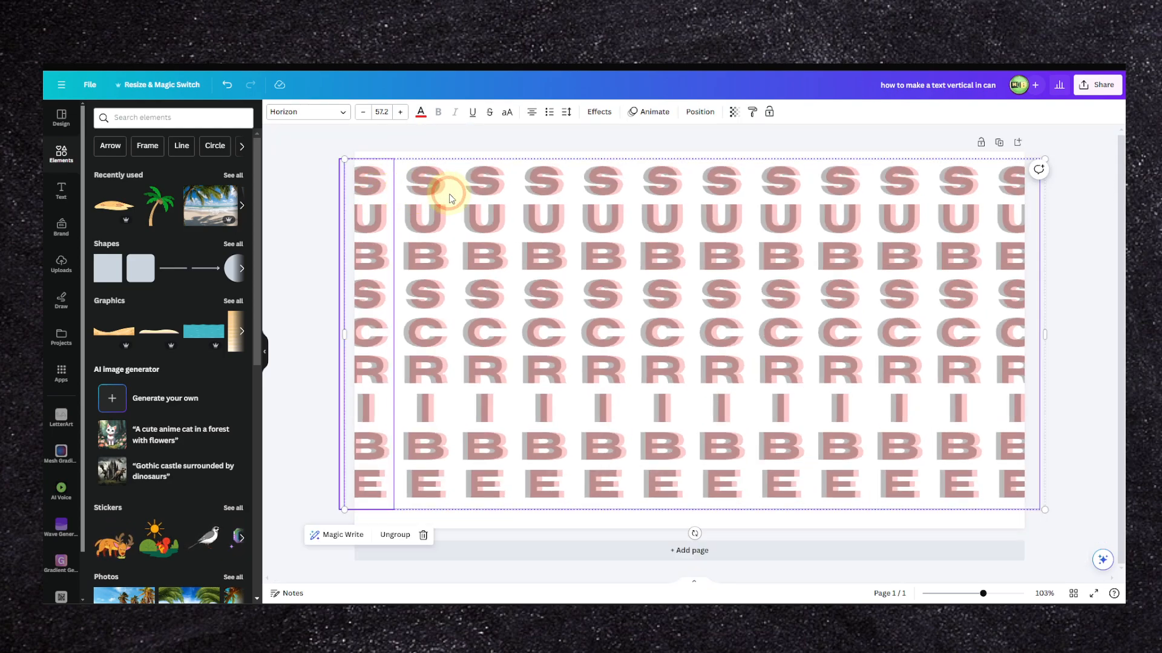
{"action": "scroll", "coordinate": [449, 196], "scroll_direction": "up", "scroll_amount": 2}
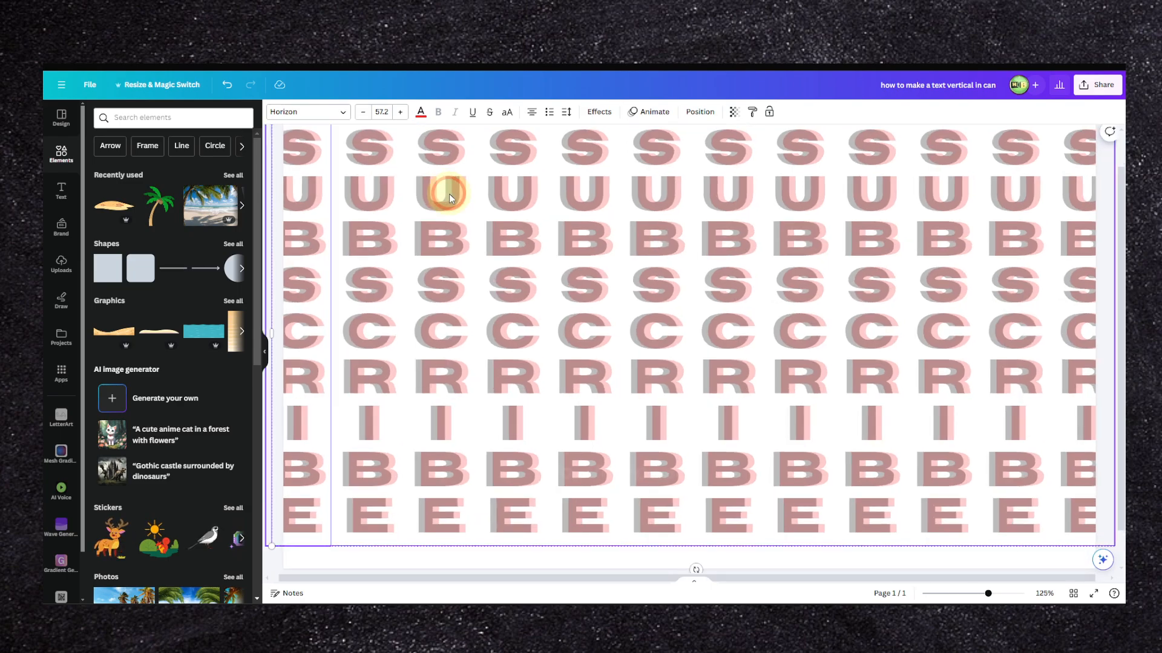
{"action": "scroll", "coordinate": [449, 194], "scroll_direction": "down", "scroll_amount": 3}
{"action": "scroll", "coordinate": [553, 200], "scroll_direction": "up", "scroll_amount": 1}
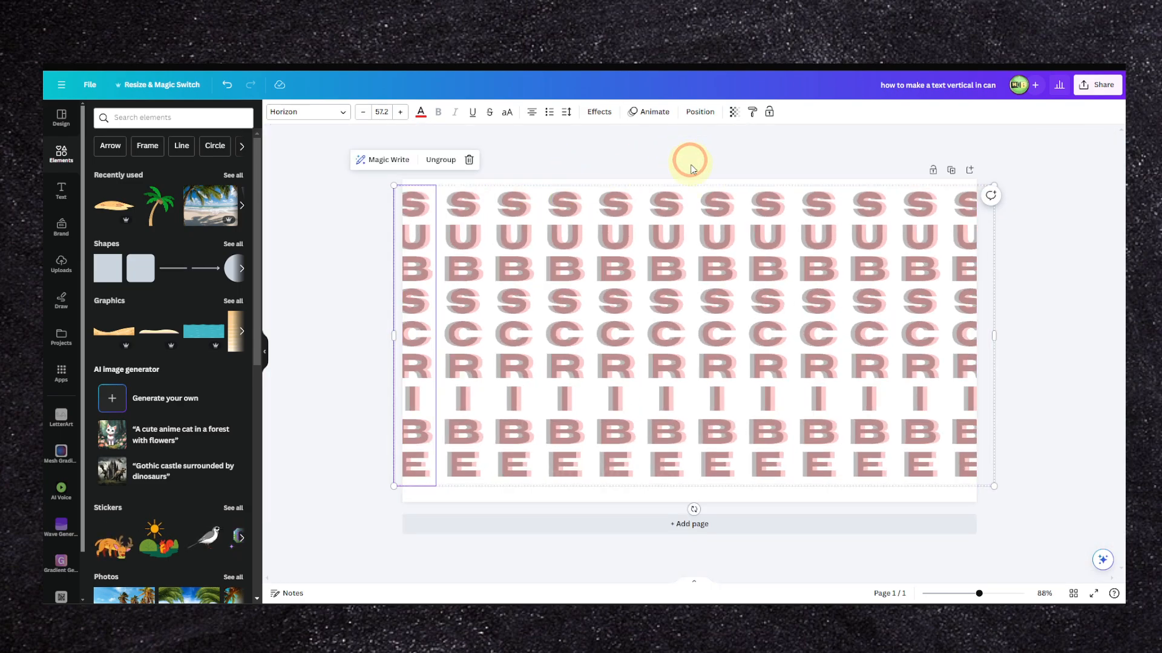
Shift the red text group slightly left, just past the black group's left edge.
{"action": "left_click", "coordinate": [392, 195]}
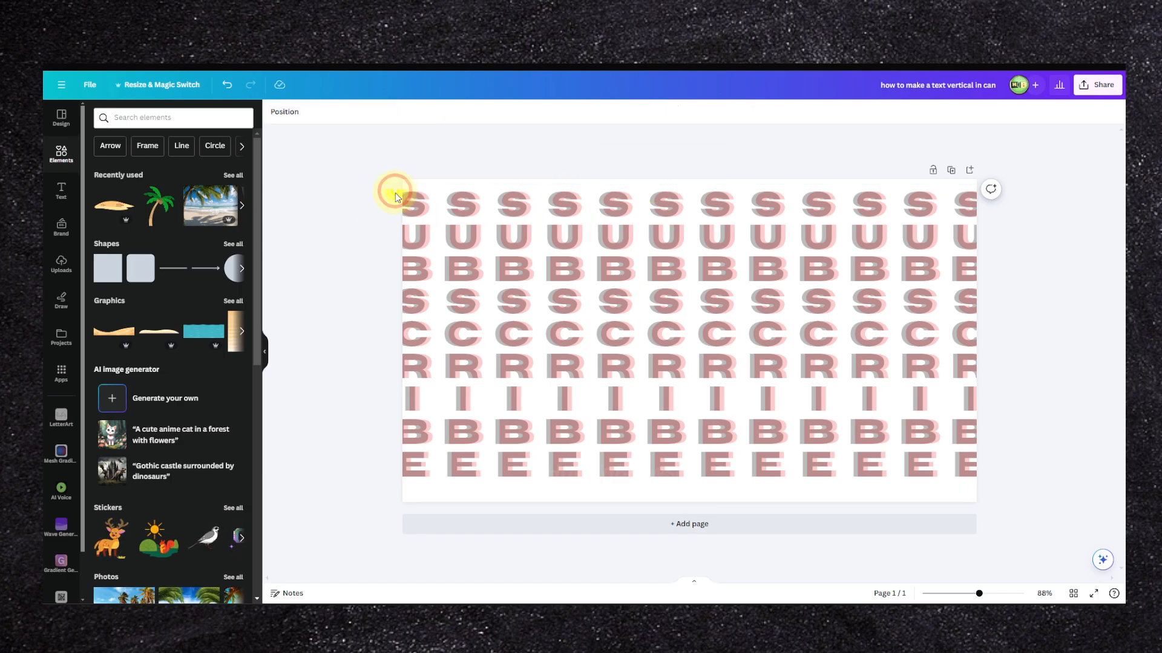
{"action": "left_click", "coordinate": [402, 189]}
{"action": "left_click", "coordinate": [426, 180]}
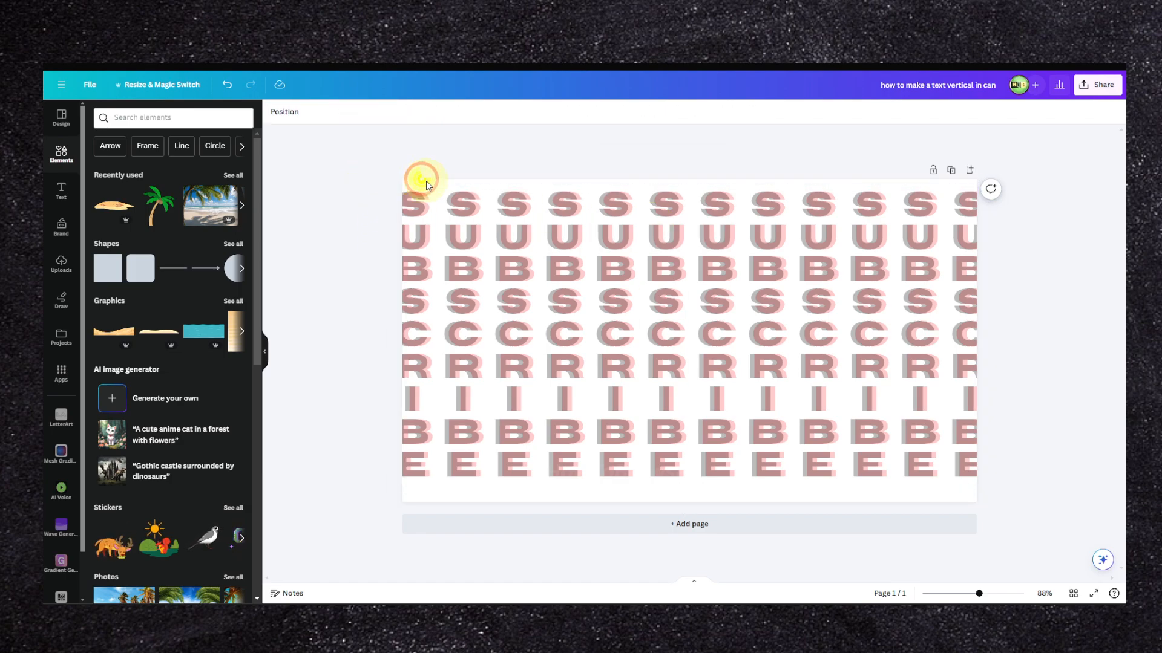
{"action": "left_click", "coordinate": [441, 187]}
{"action": "left_click_drag", "start_coordinate": [441, 187], "coordinate": [445, 189]}
{"action": "left_click", "coordinate": [448, 186]}
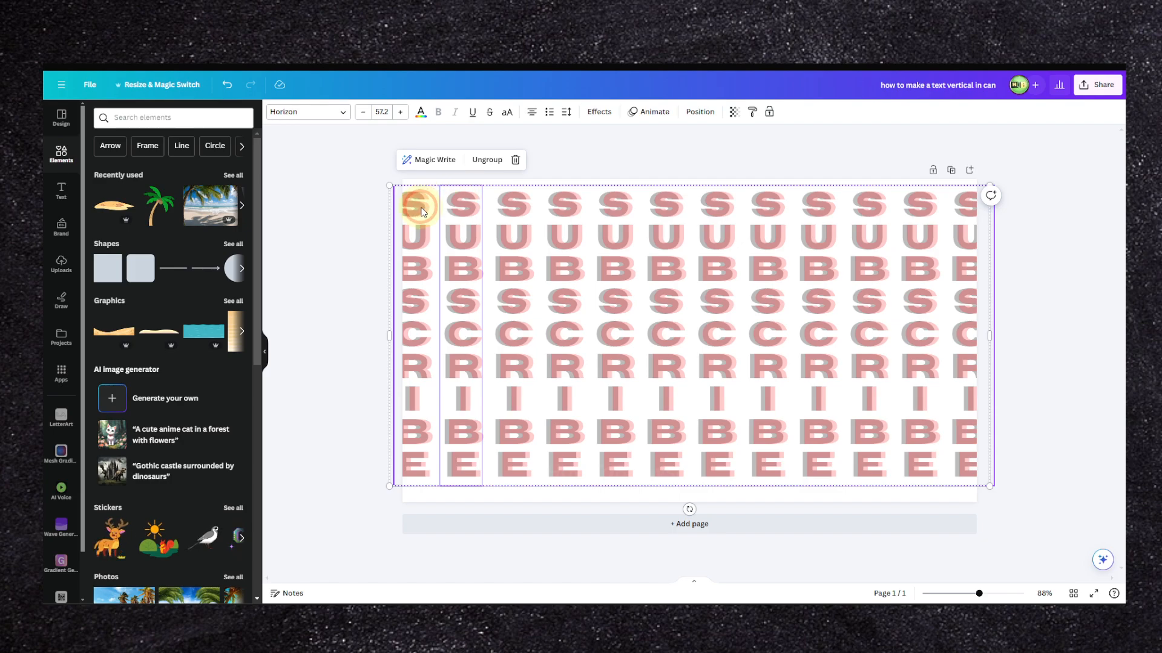
{"action": "left_click", "coordinate": [402, 192]}
{"action": "left_click", "coordinate": [407, 200]}
{"action": "left_click_drag", "start_coordinate": [407, 199], "coordinate": [395, 190]}
Set the transparency of the red group's first column to 89 and clear the selection.
{"action": "left_click", "coordinate": [733, 112]}
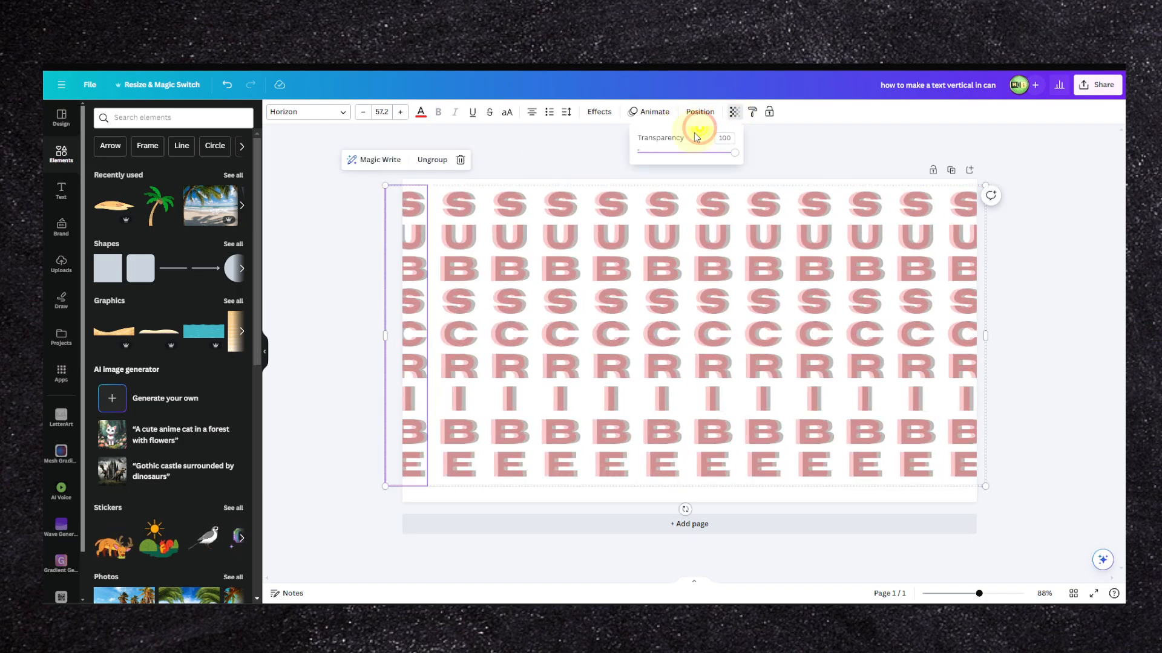
{"action": "left_click_drag", "start_coordinate": [664, 155], "coordinate": [725, 157]}
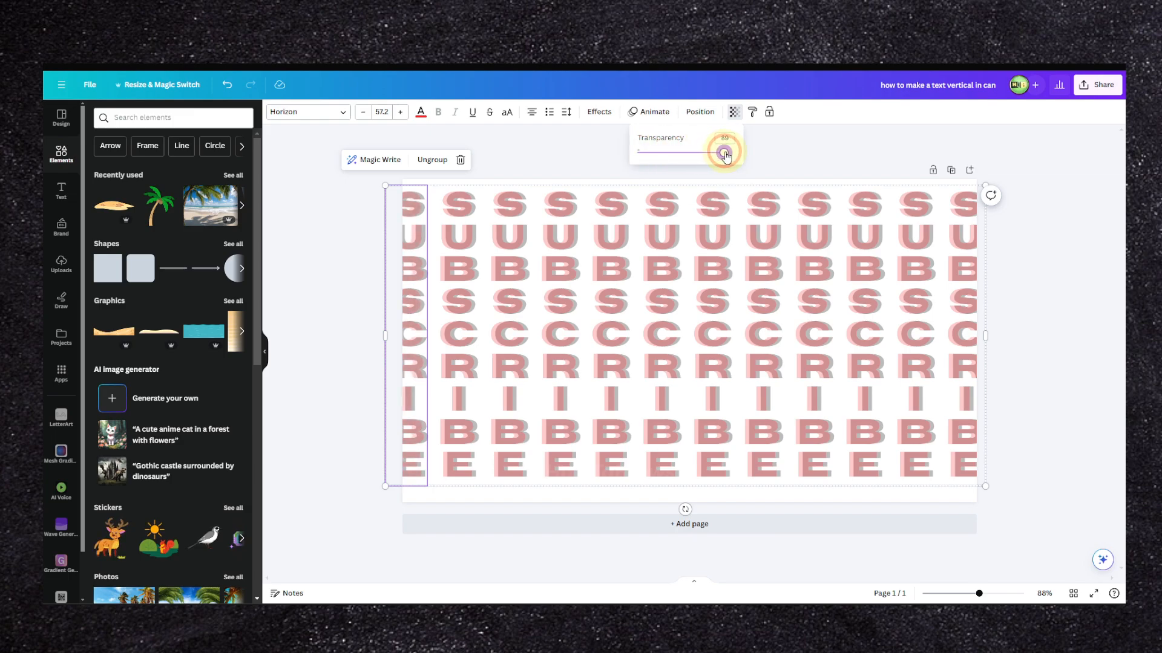
{"action": "left_click", "coordinate": [442, 190]}
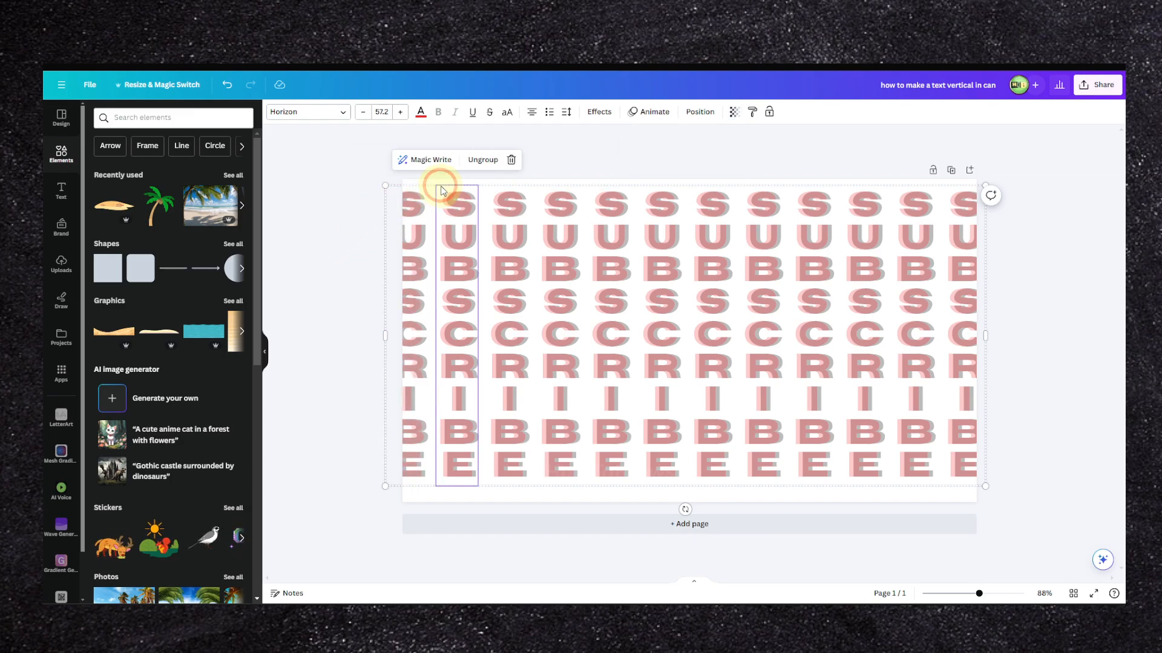
{"action": "left_click", "coordinate": [382, 203]}
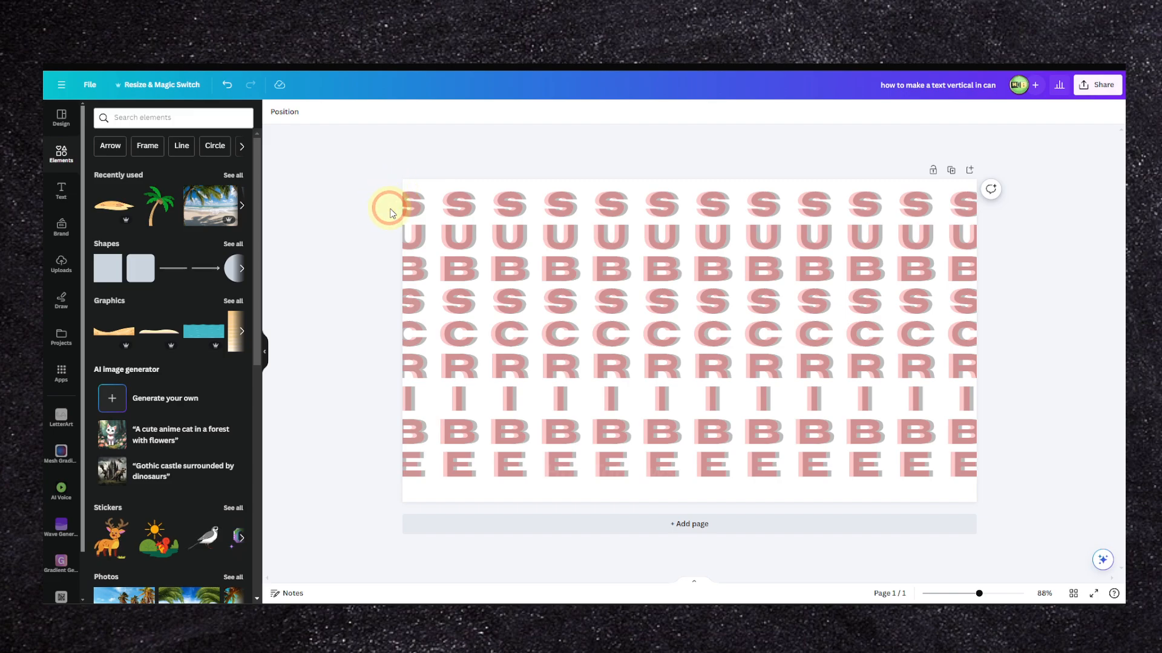
Set the whole red text group's transparency to 60.
{"action": "left_click", "coordinate": [420, 196]}
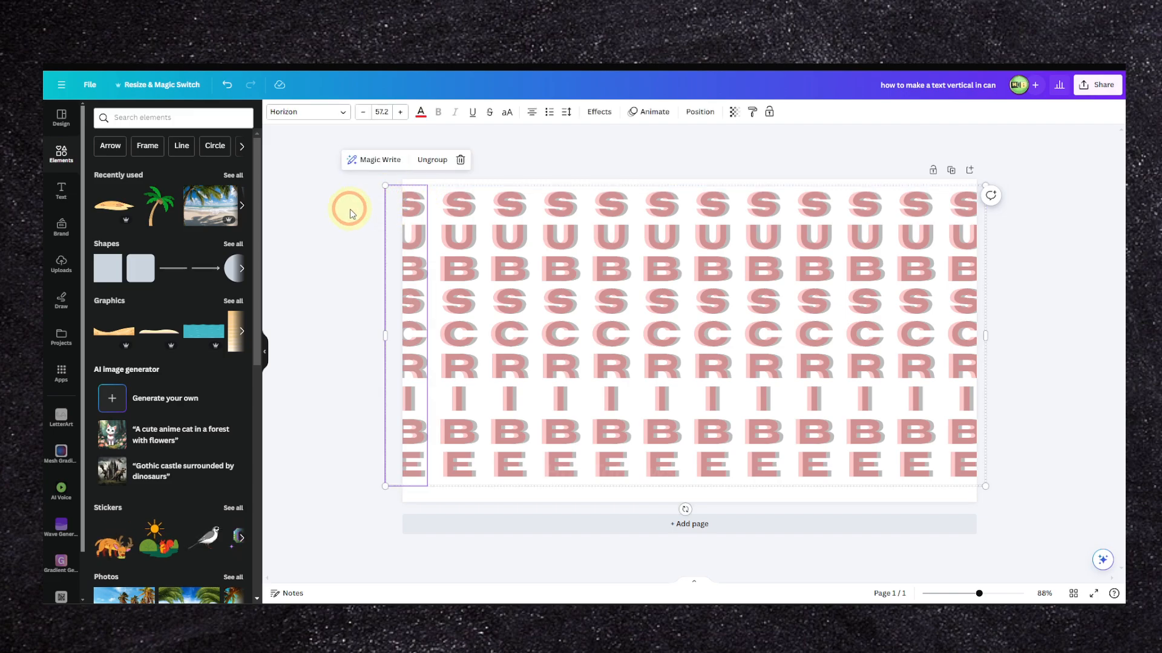
{"action": "left_click_drag", "start_coordinate": [428, 190], "coordinate": [429, 193]}
{"action": "left_click", "coordinate": [734, 112]}
{"action": "left_click_drag", "start_coordinate": [726, 152], "coordinate": [697, 164]}
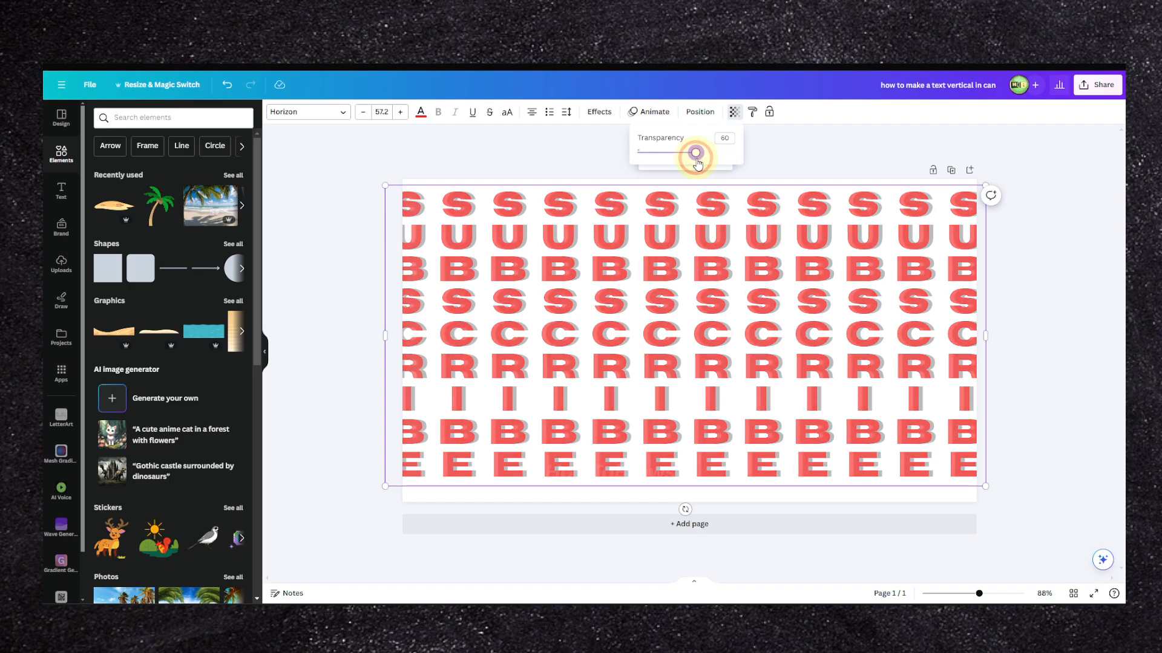
Shift the red text group right, and move the black group up and left so it forms an offset shadow.
{"action": "left_click", "coordinate": [463, 209]}
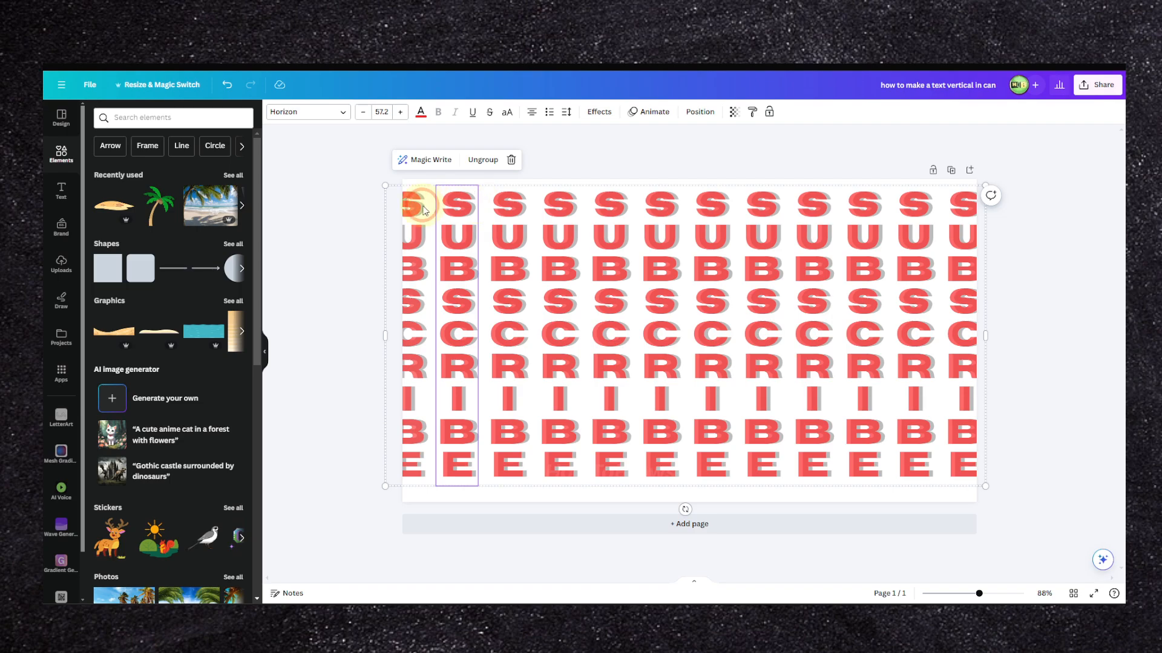
{"action": "mouse_move", "coordinate": [402, 210]}
{"action": "left_mouse_down"}
{"action": "mouse_move", "coordinate": [417, 208]}
{"action": "mouse_move", "coordinate": [405, 202]}
{"action": "left_mouse_up"}
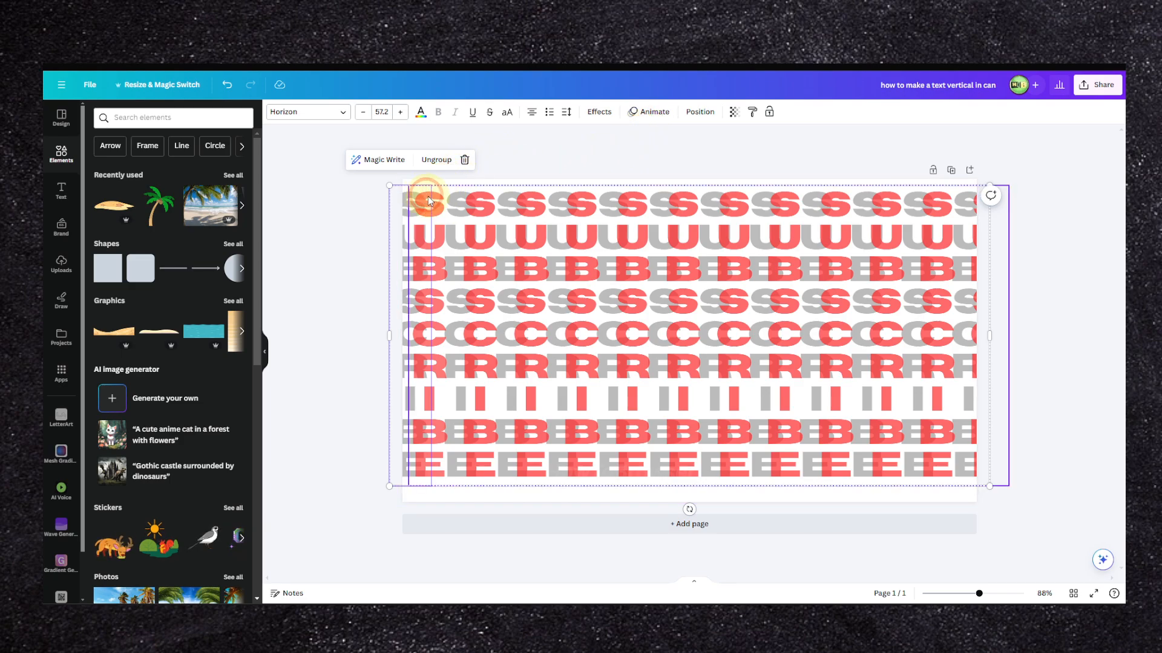
{"action": "left_click_drag", "start_coordinate": [427, 202], "coordinate": [404, 189]}
Set the black text group's transparency to 53.
{"action": "left_click", "coordinate": [403, 192]}
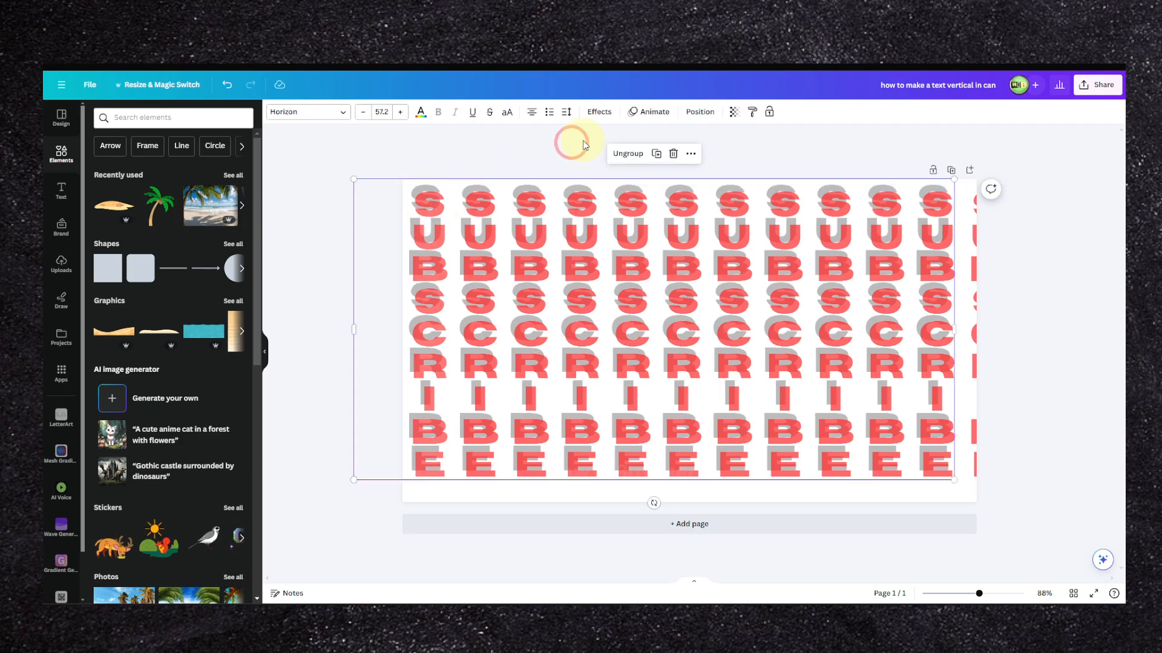
{"action": "left_click", "coordinate": [734, 112]}
{"action": "left_click_drag", "start_coordinate": [659, 151], "coordinate": [689, 157]}
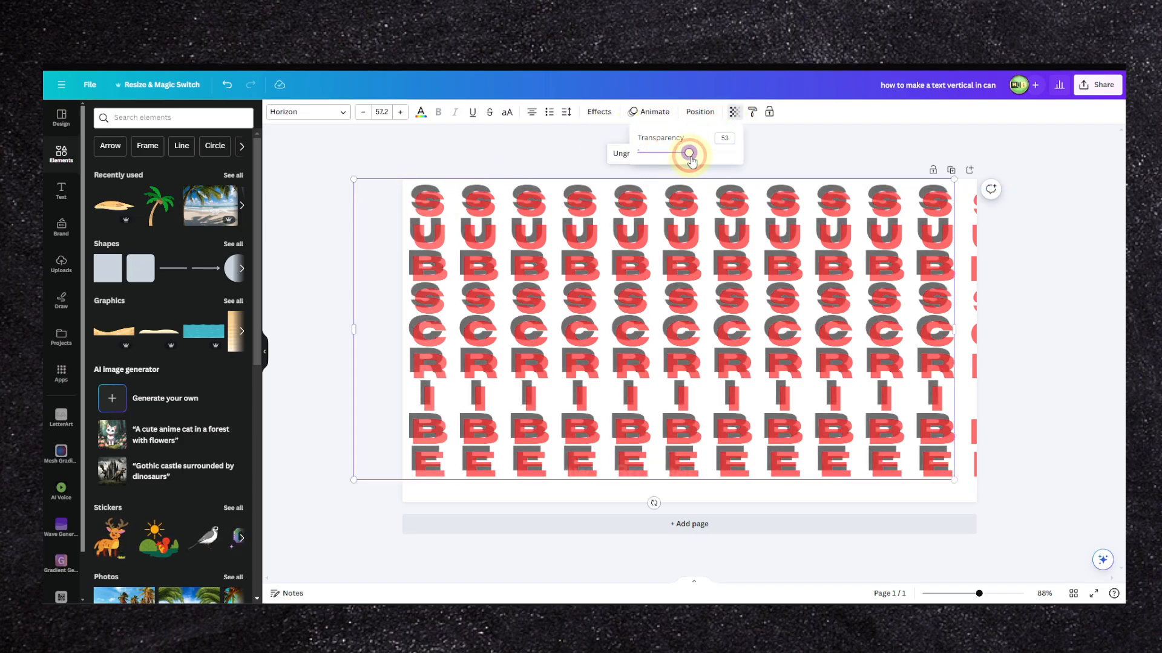
Move the black text group right so it sits as a slight offset shadow behind the red text, and clear the selection.
{"action": "left_click_drag", "start_coordinate": [396, 208], "coordinate": [451, 212]}
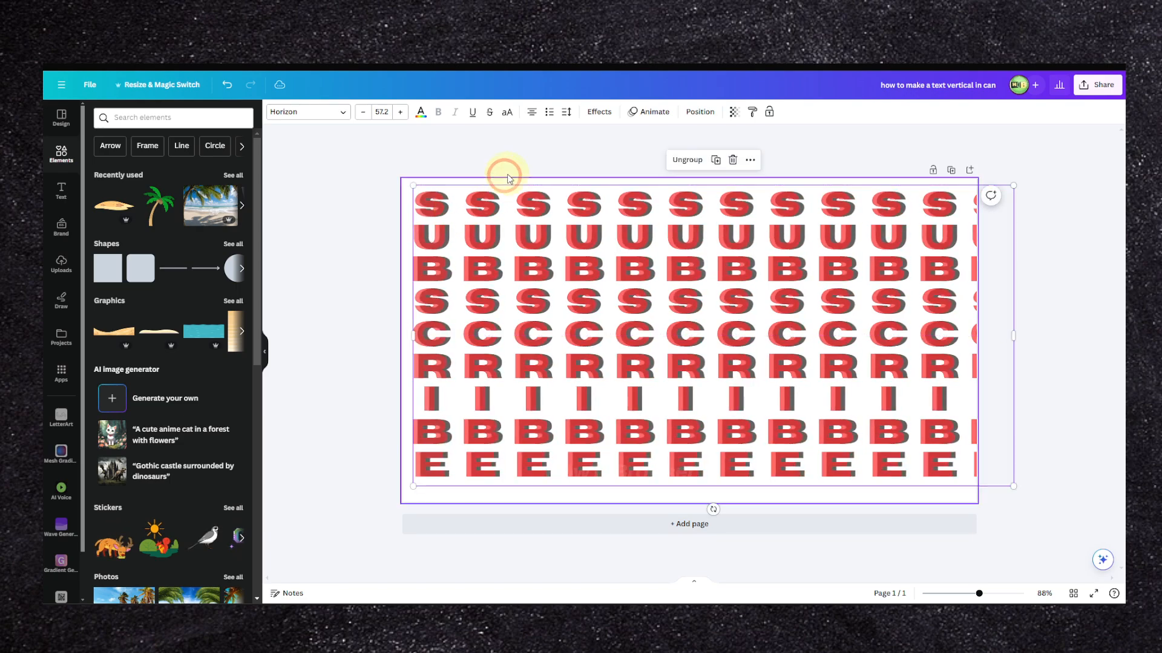
{"action": "left_click", "coordinate": [518, 165]}
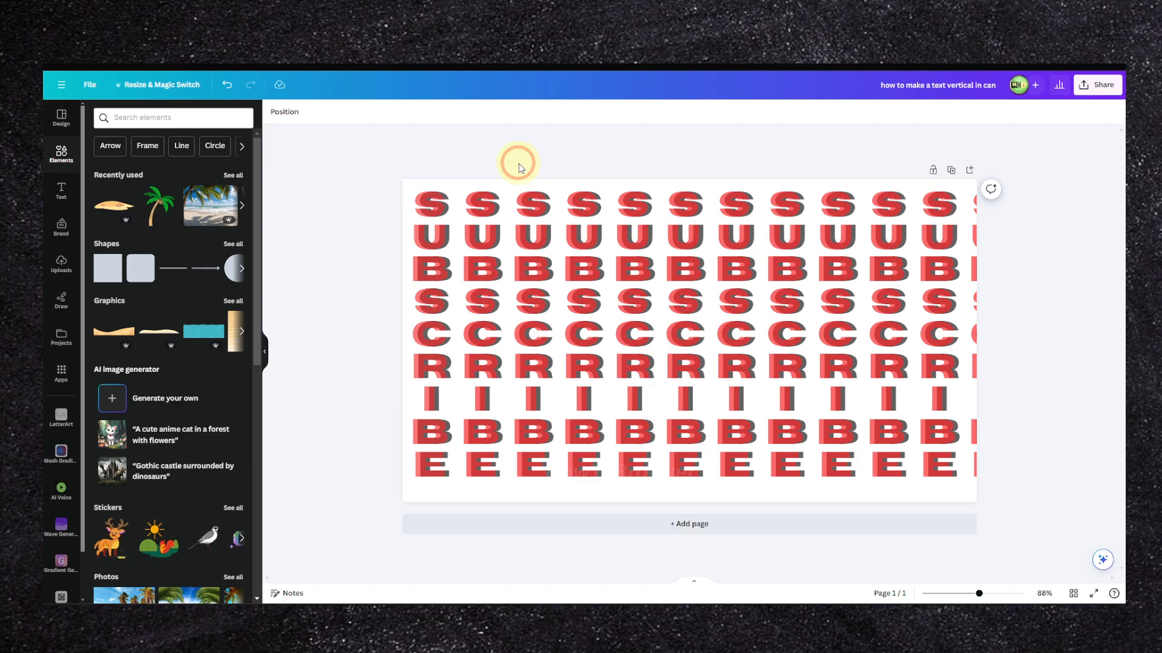
{"action": "left_click_drag", "start_coordinate": [474, 179], "coordinate": [682, 333]}
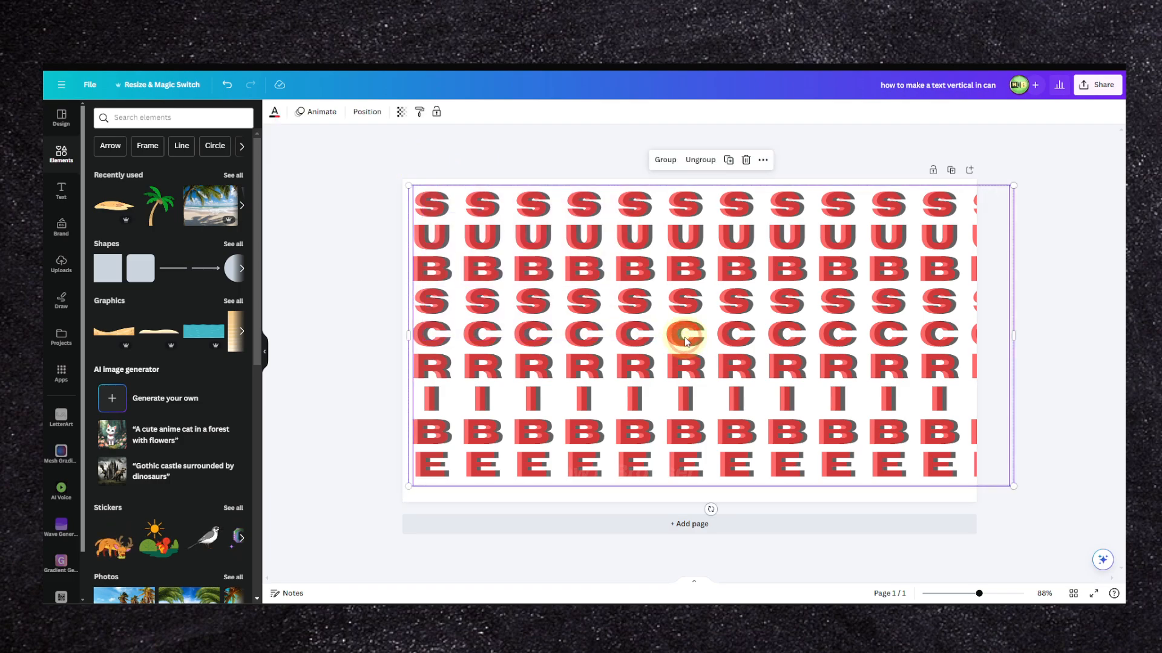
{"action": "left_click", "coordinate": [363, 195]}
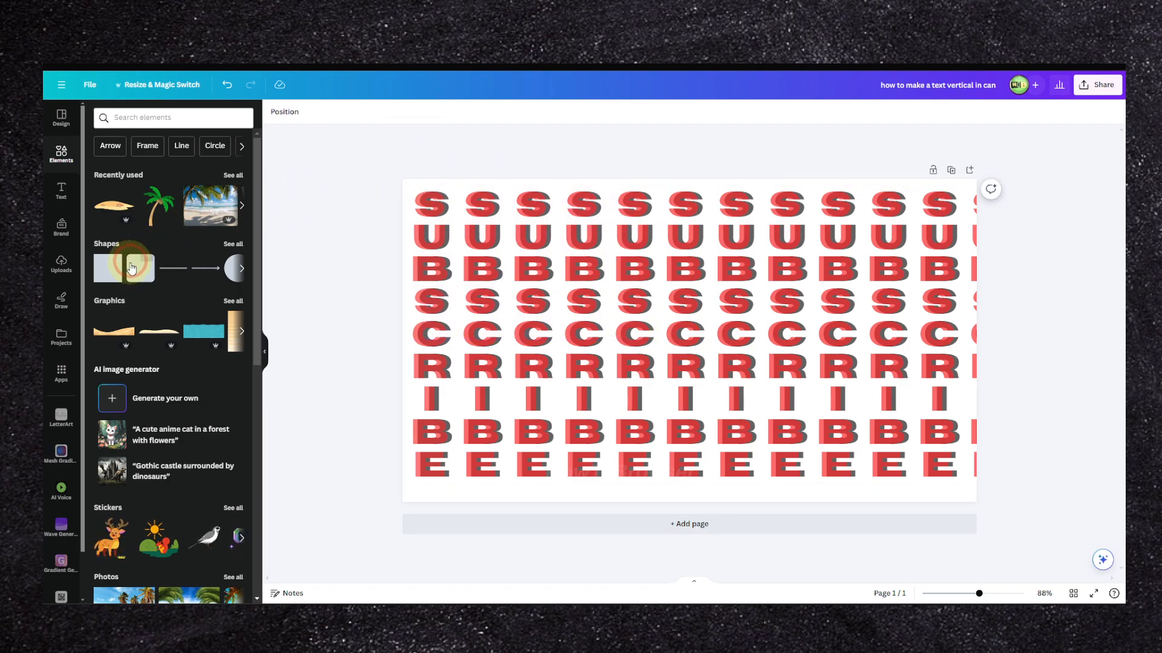
Add a square shape and stretch it past the page edges on all sides to cover the whole page.
{"action": "left_click", "coordinate": [107, 268]}
{"action": "left_click_drag", "start_coordinate": [641, 292], "coordinate": [385, 164]}
{"action": "left_click", "coordinate": [613, 269]}
{"action": "left_click_drag", "start_coordinate": [738, 389], "coordinate": [1030, 559]}
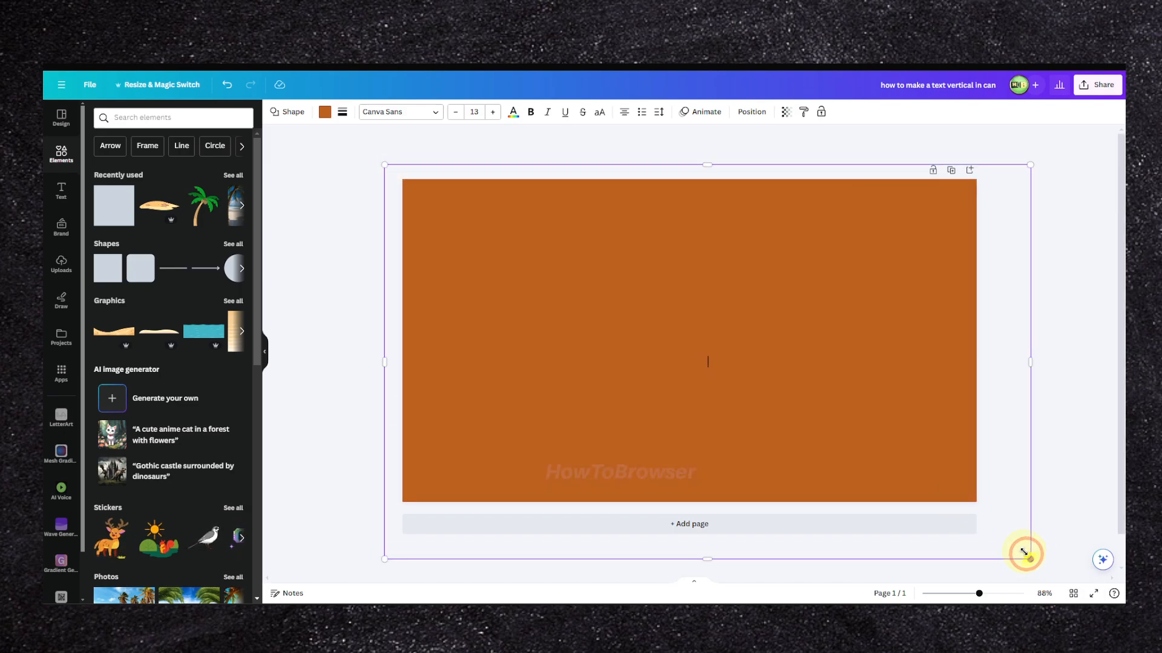
Fill the covering square with black and send it behind the text groups.
{"action": "left_click", "coordinate": [325, 112]}
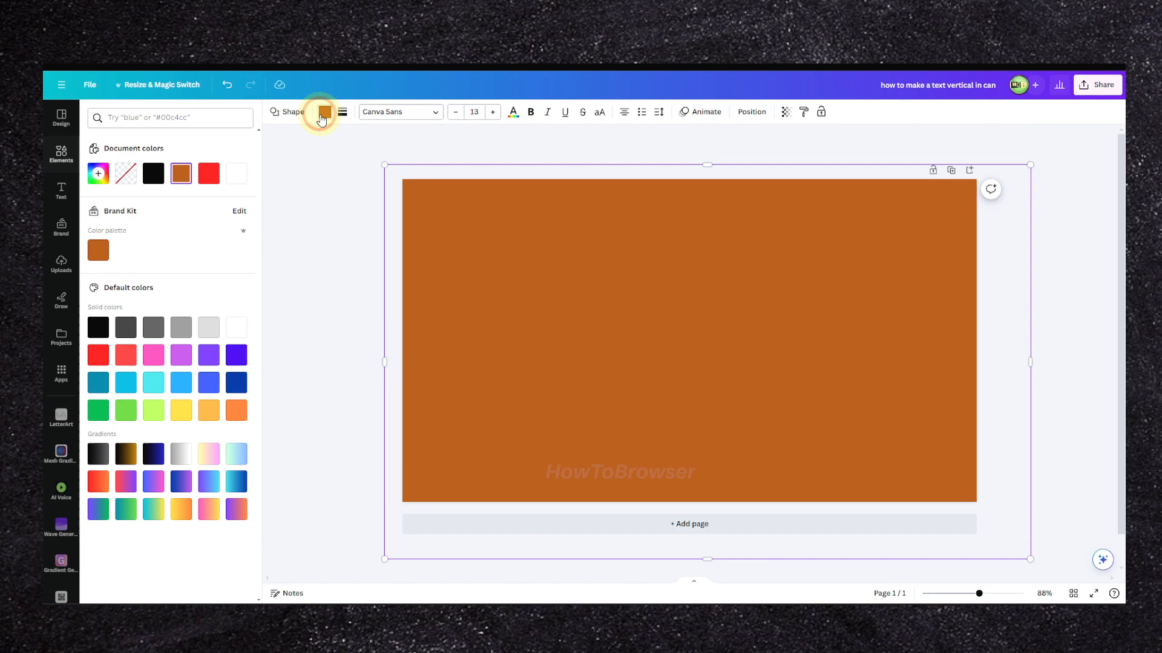
{"action": "left_click", "coordinate": [153, 174]}
{"action": "key", "text": "ctrl+bracketleft"}
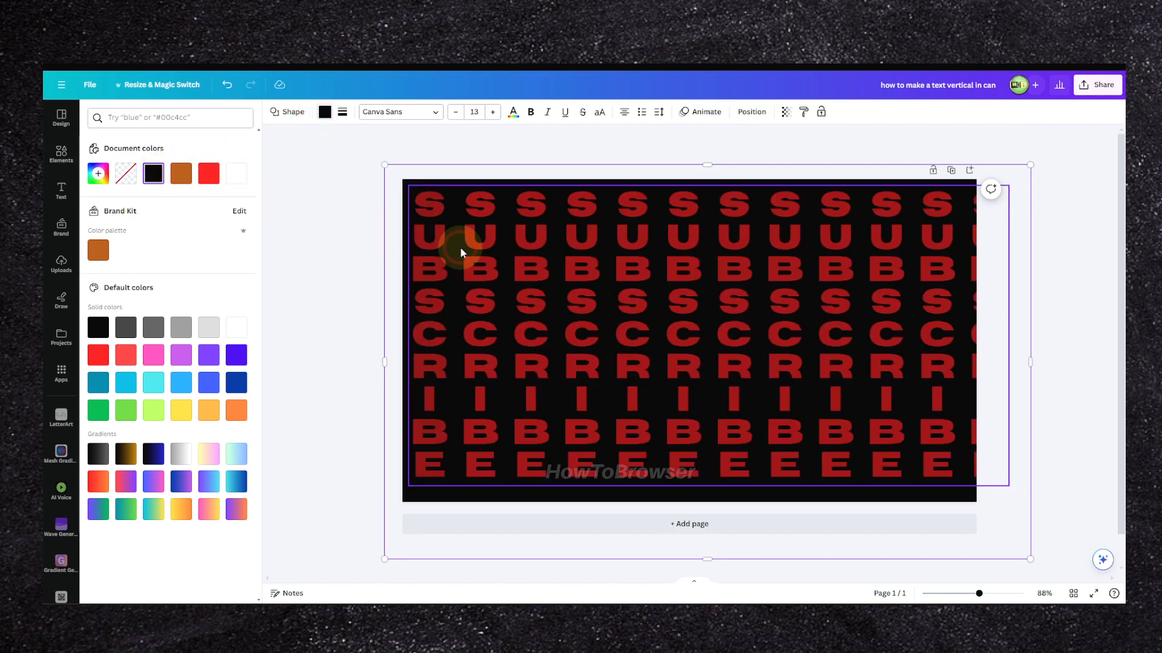
Change the background square's fill to the solid yellow from the default colors.
{"action": "left_click", "coordinate": [325, 112]}
{"action": "left_click", "coordinate": [323, 115]}
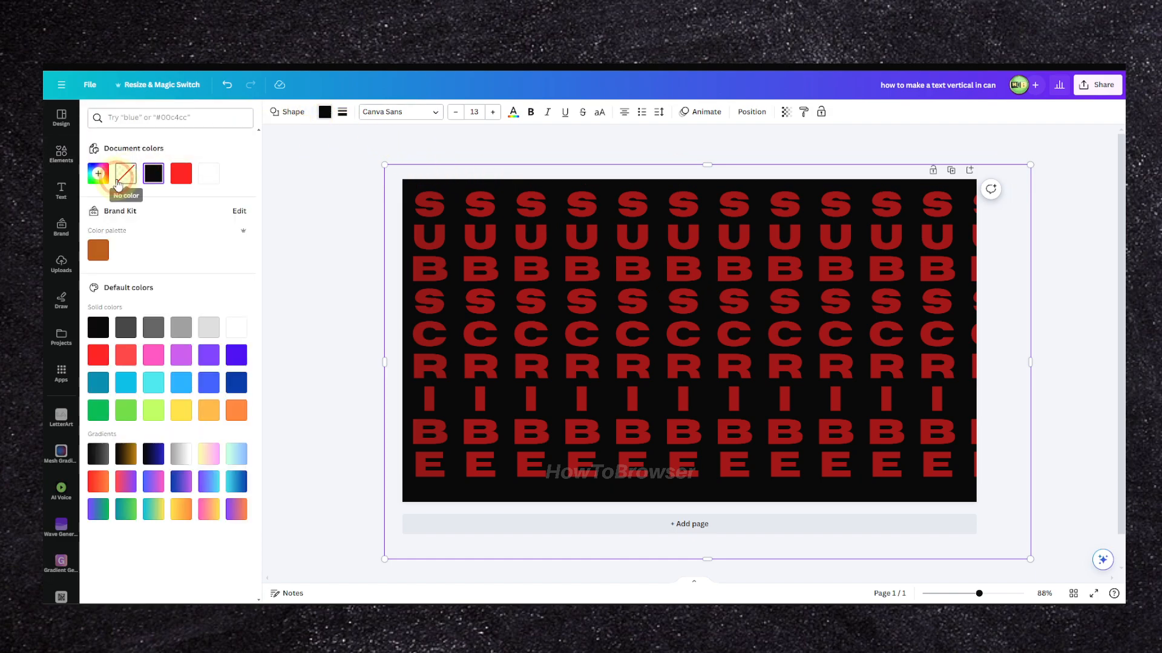
{"action": "left_click", "coordinate": [98, 173]}
{"action": "left_click_drag", "start_coordinate": [124, 226], "coordinate": [101, 212]}
{"action": "left_click", "coordinate": [185, 411]}
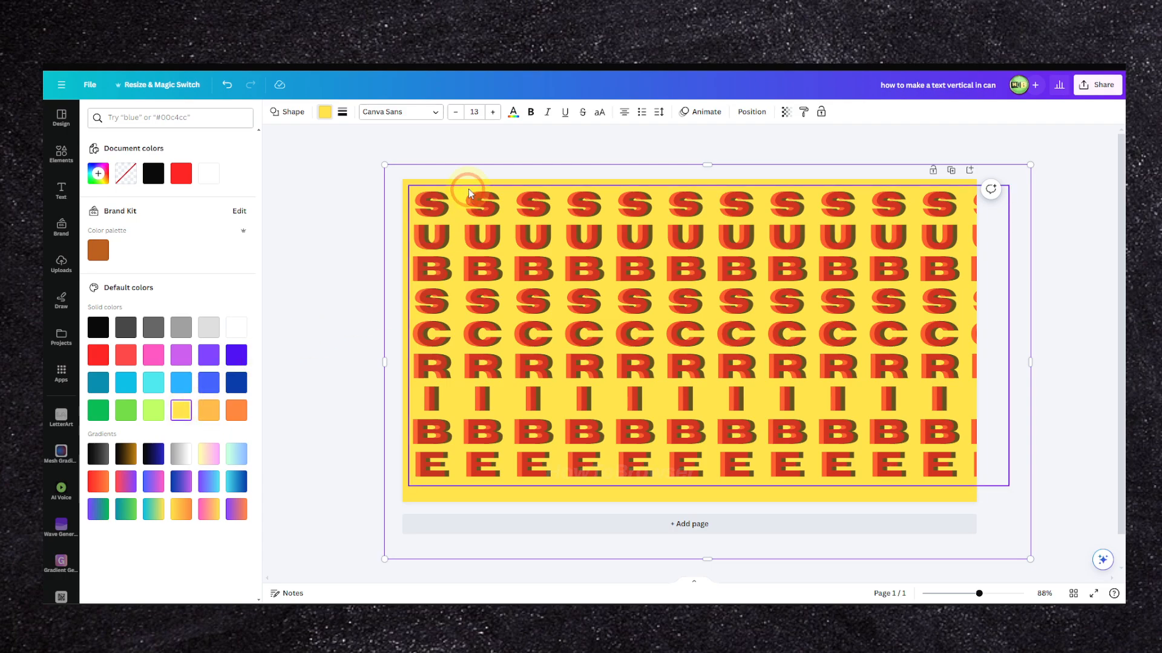
Search the element library for "elements" and show all the graphics results.
{"action": "left_click", "coordinate": [61, 153]}
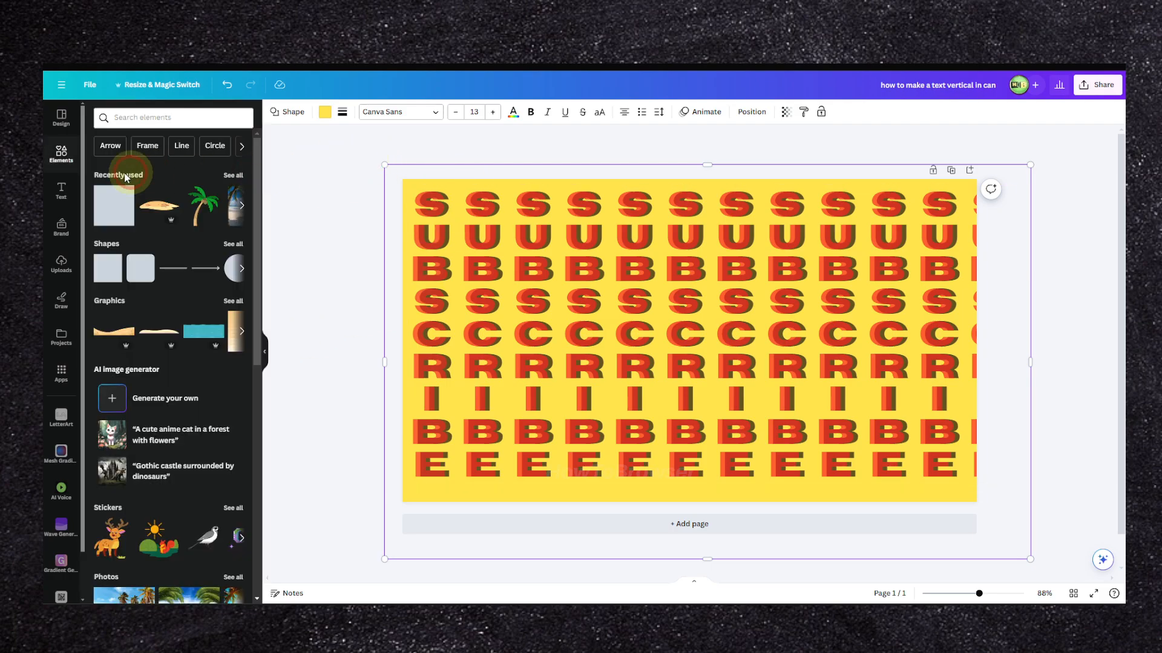
{"action": "left_click", "coordinate": [133, 120]}
{"action": "type", "text": "E"}
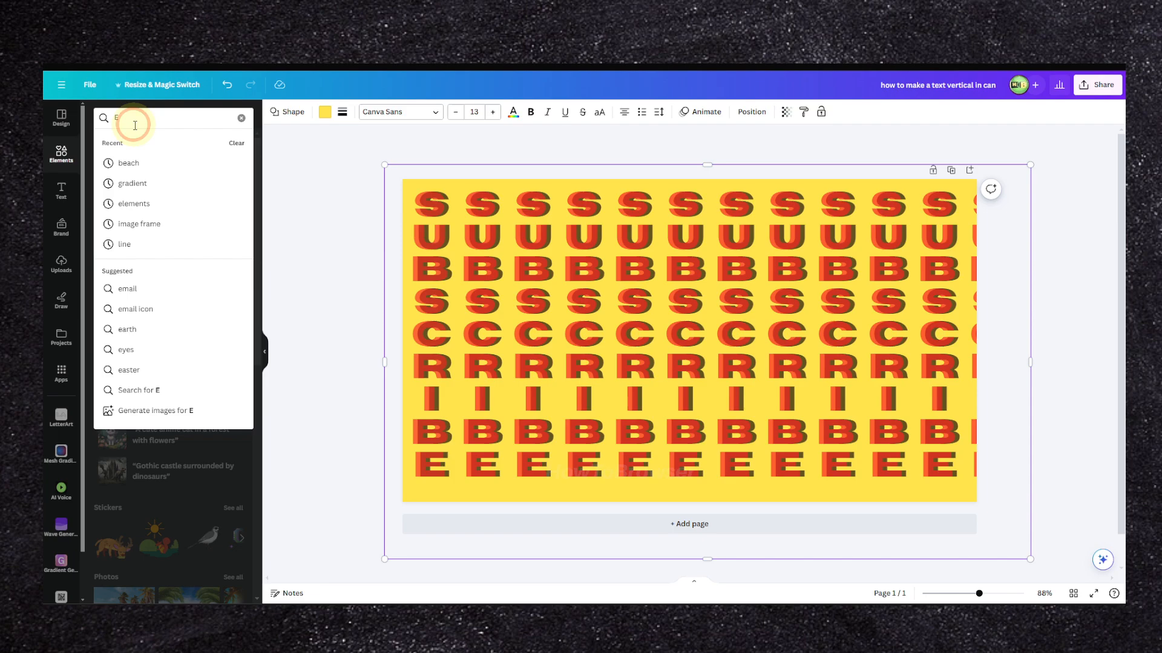
{"action": "type", "text": "L"}
{"action": "key", "text": "Caps_Lock"}
{"action": "key", "text": "BackSpace"}
{"action": "key", "text": "BackSpace"}
{"action": "type", "text": "elemen"}
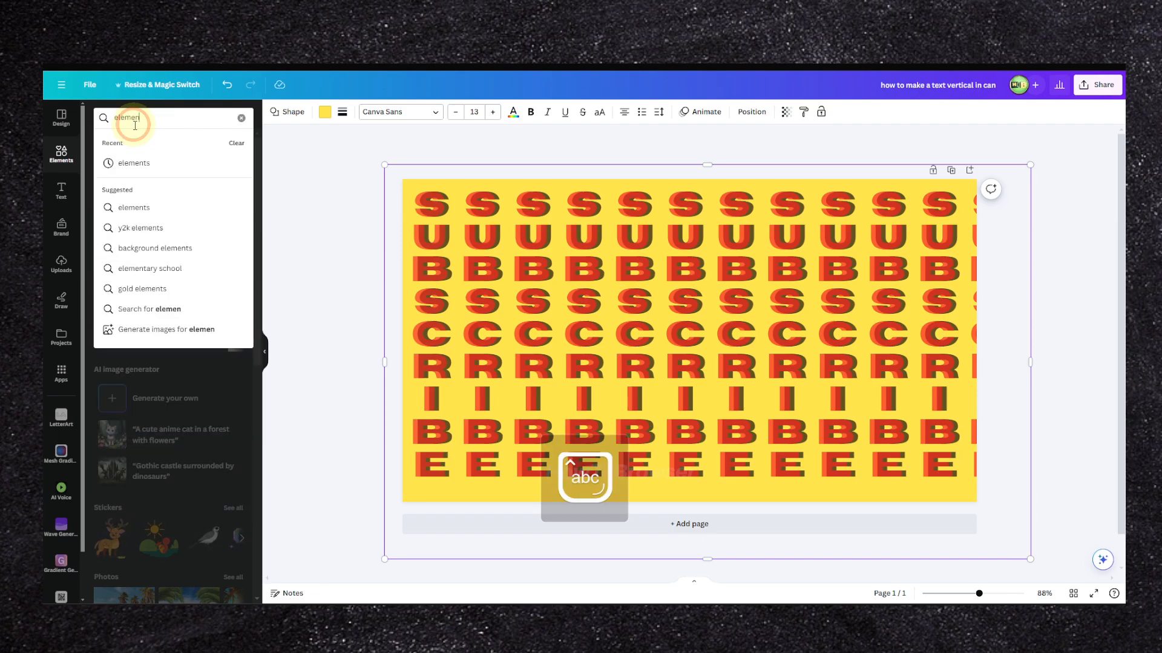
{"action": "type", "text": "ts"}
{"action": "key", "text": "Return"}
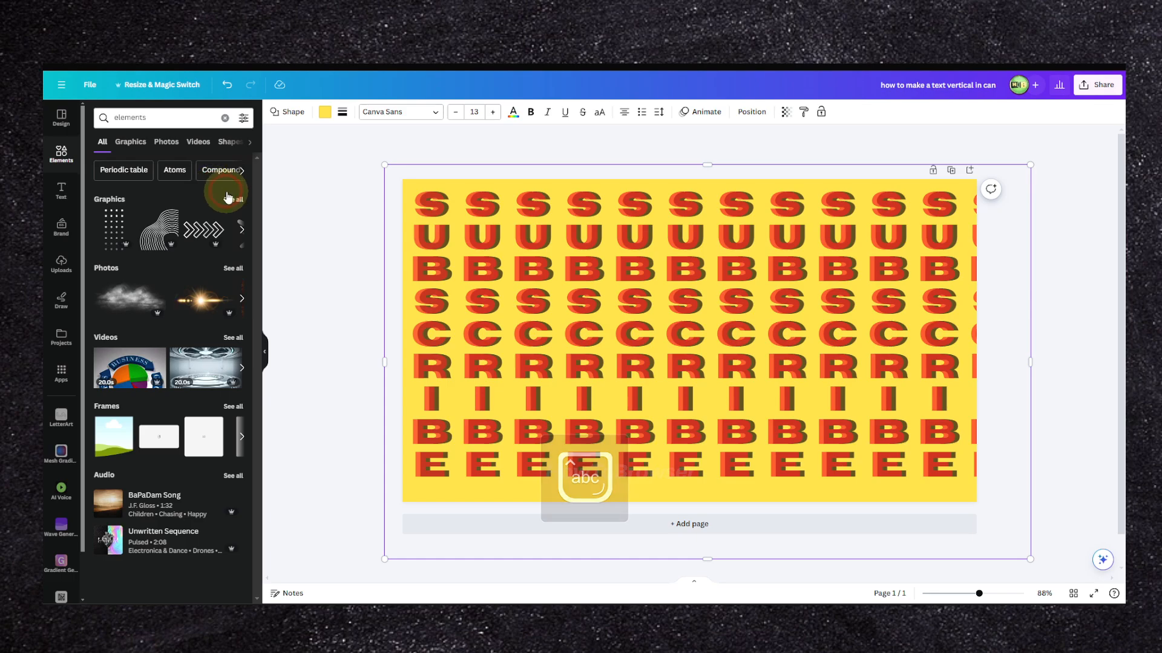
{"action": "left_click", "coordinate": [228, 198]}
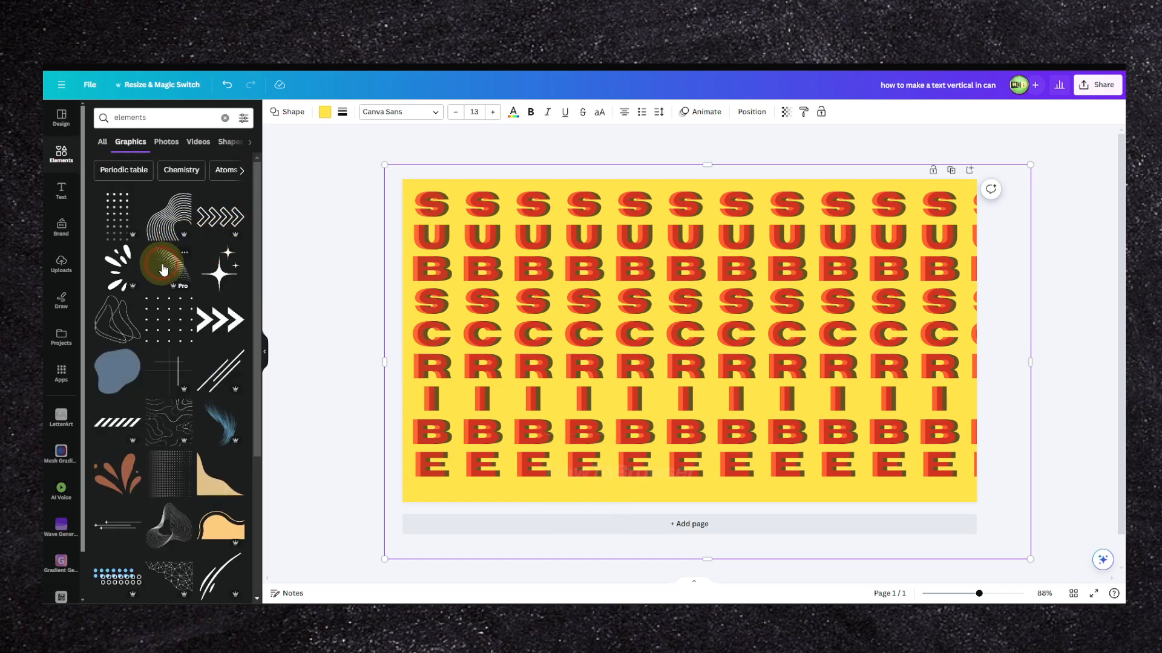
{"action": "scroll", "coordinate": [163, 269], "scroll_direction": "down", "scroll_amount": 3}
{"action": "left_click", "coordinate": [169, 305]}
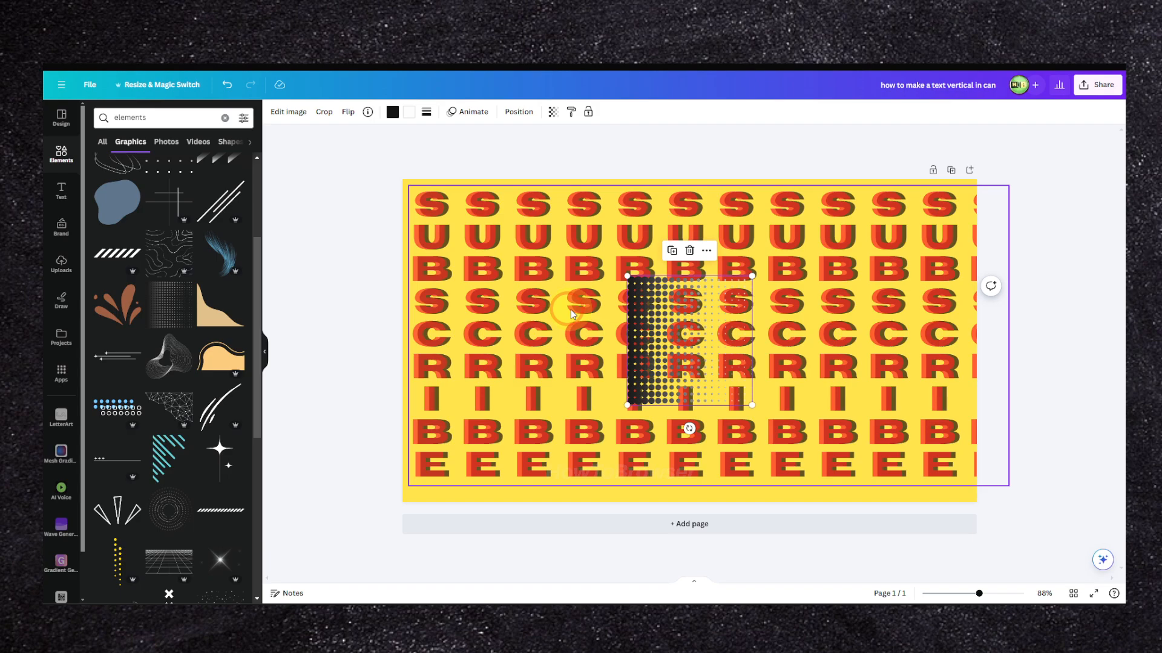
{"action": "key", "text": "Delete"}
Add the wavy contour-line graphic and place it over the page's upper-left corner.
{"action": "left_click", "coordinate": [172, 251]}
{"action": "left_click_drag", "start_coordinate": [690, 330], "coordinate": [417, 222]}
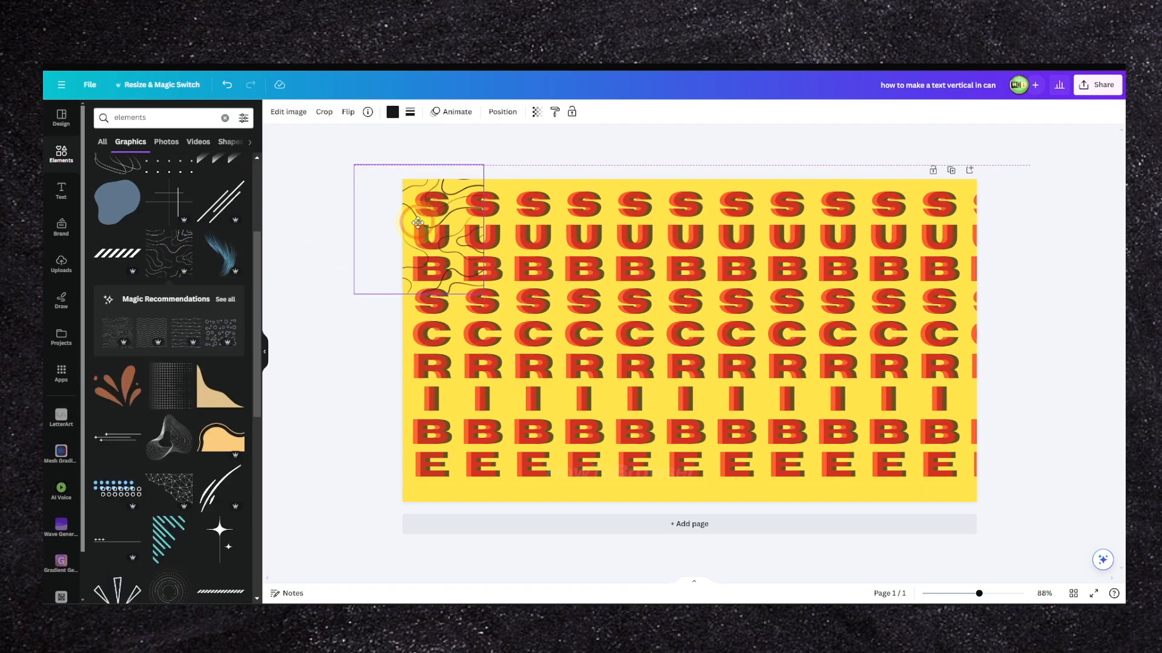
Try covering the page with an enlarged contour-line graphic and offset copies of it behind the text.
{"action": "left_click_drag", "start_coordinate": [483, 294], "coordinate": [1114, 561]}
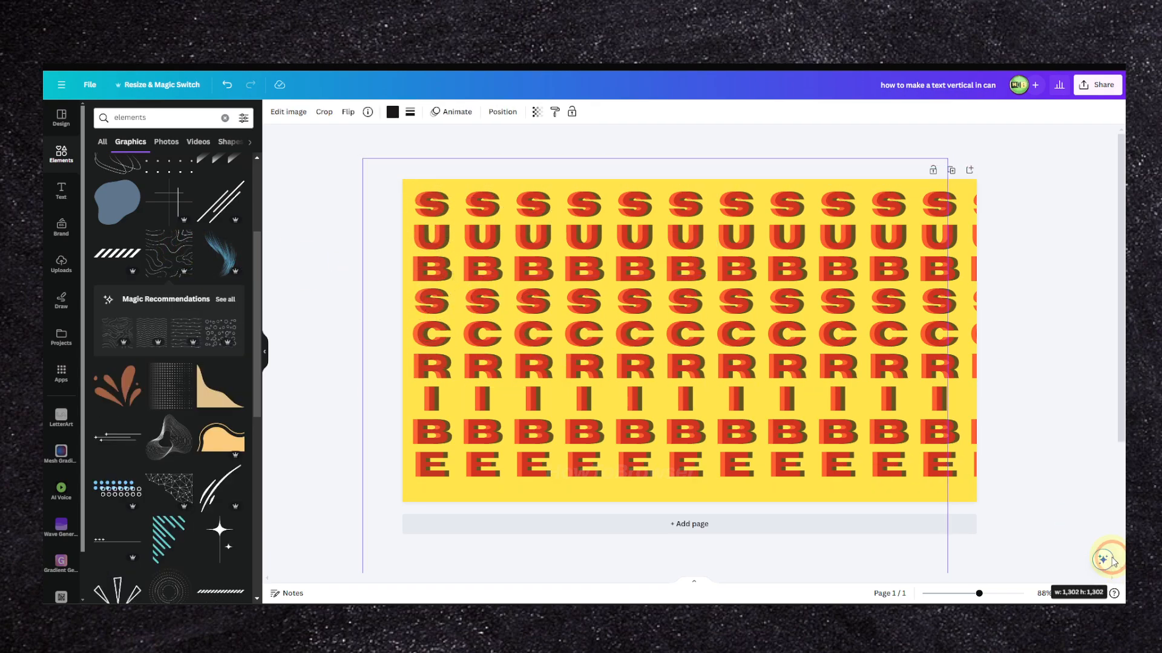
{"action": "mouse_move", "coordinate": [774, 423]}
{"action": "left_mouse_down"}
{"action": "mouse_move", "coordinate": [760, 417]}
{"action": "mouse_move", "coordinate": [975, 417]}
{"action": "left_mouse_up"}
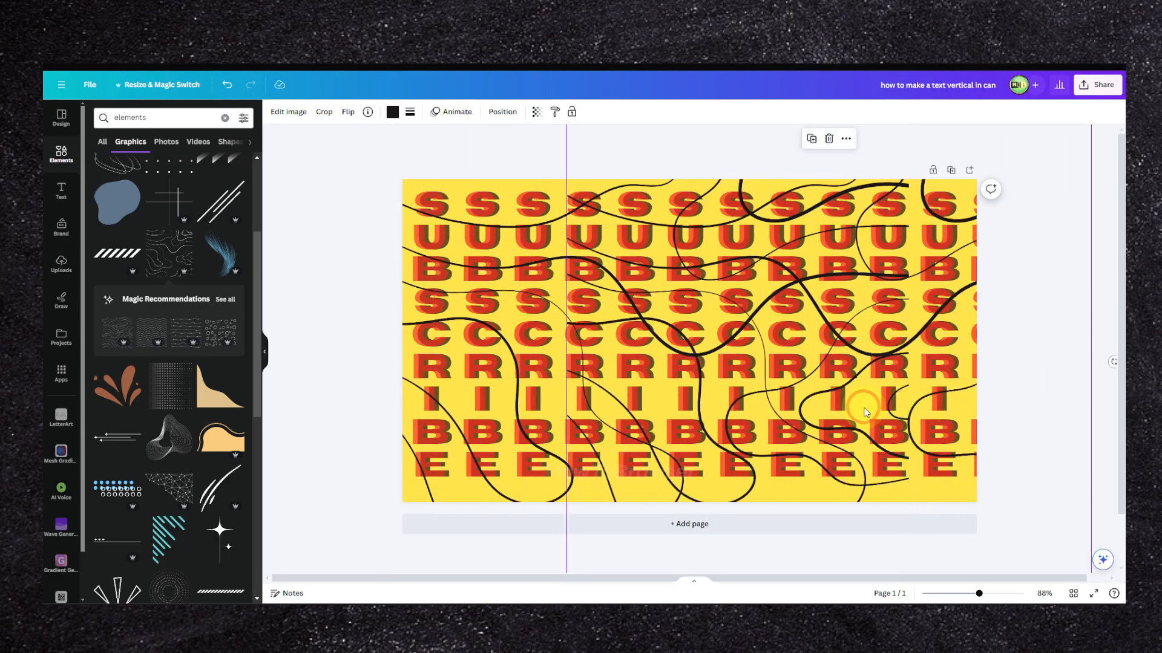
{"action": "left_click_drag", "start_coordinate": [863, 411], "coordinate": [725, 411]}
{"action": "mouse_move", "coordinate": [1060, 249]}
{"action": "left_mouse_down"}
{"action": "mouse_move", "coordinate": [607, 441]}
{"action": "mouse_move", "coordinate": [516, 405]}
{"action": "left_mouse_up"}
{"action": "left_click", "coordinate": [532, 391]}
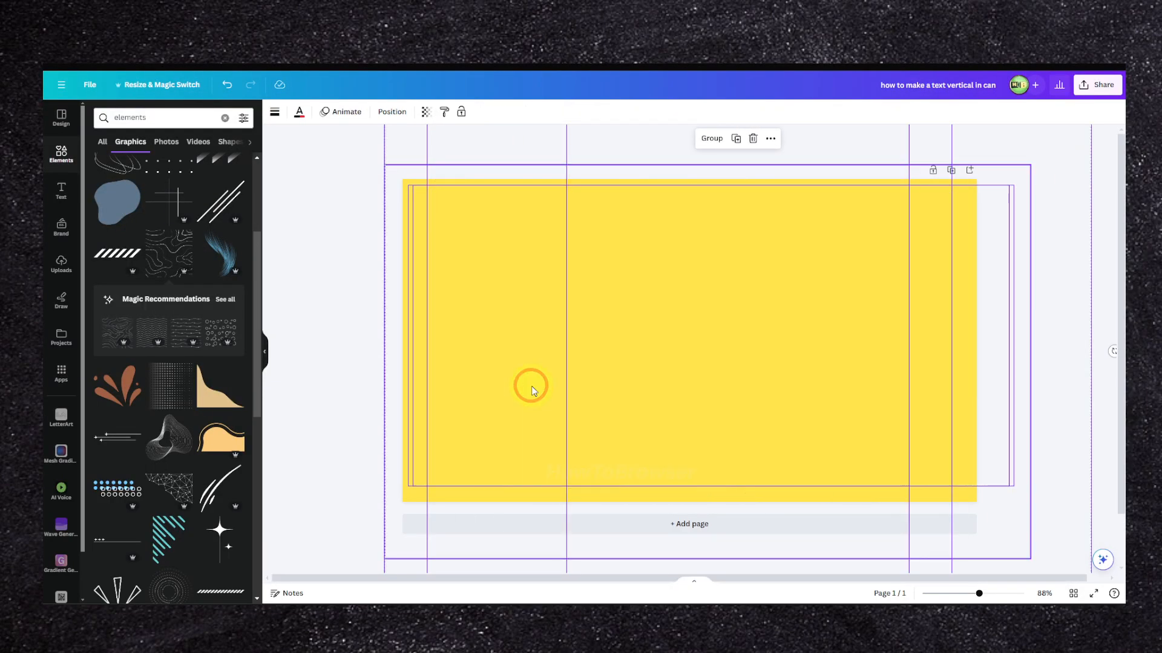
{"action": "scroll", "coordinate": [532, 391], "scroll_direction": "up", "scroll_amount": 3, "text": "ctrl"}
{"action": "scroll", "coordinate": [532, 386], "scroll_direction": "down", "scroll_amount": 3, "text": "ctrl"}
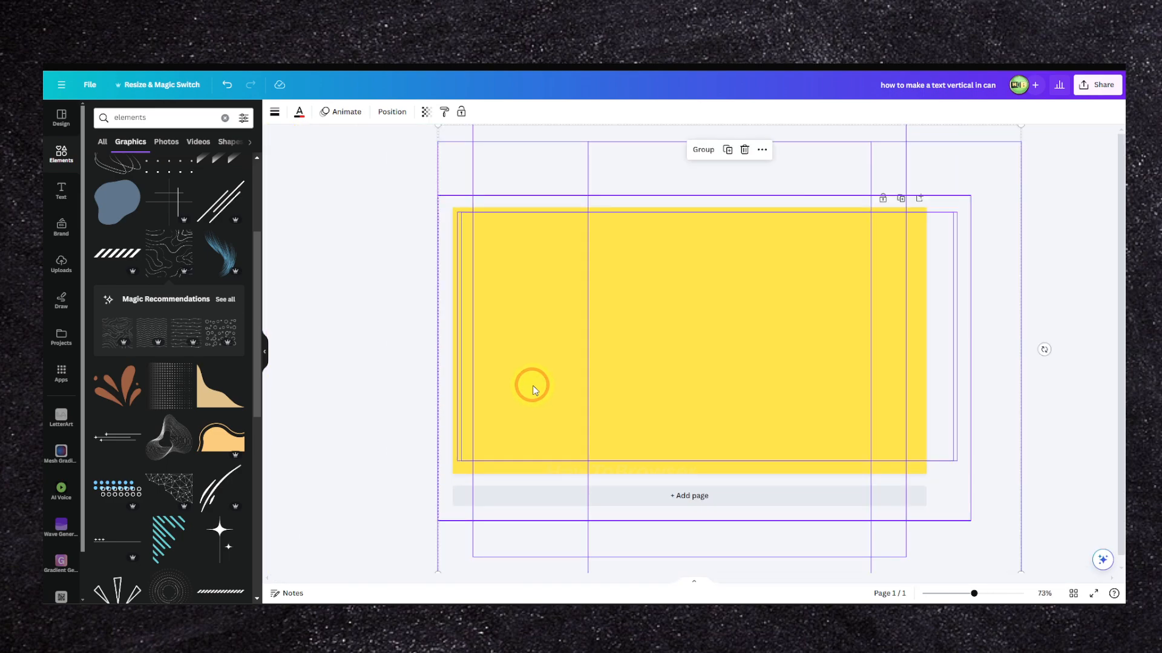
Undo the layering, duplication and enlargement of the contour-line graphic, and clear the selection.
{"action": "key", "text": "ctrl+z"}
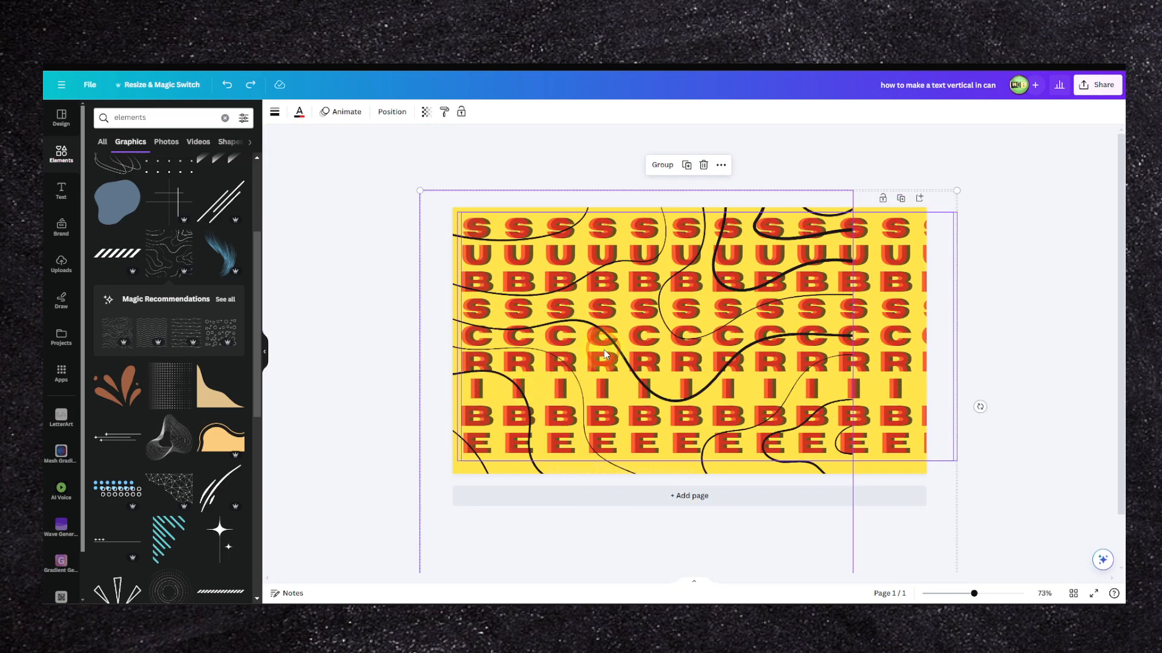
{"action": "key", "text": "ctrl+z"}
{"action": "key", "text": "ctrl+z"}
{"action": "key", "text": "ctrl+z"}
{"action": "key", "text": "ctrl+z"}
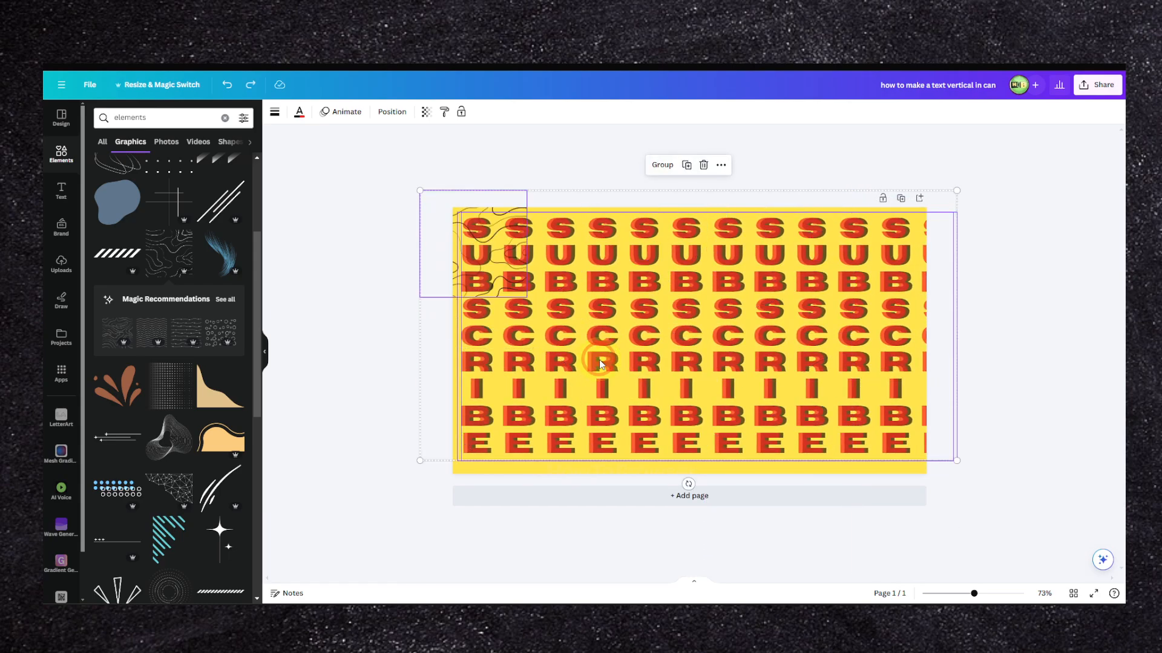
{"action": "left_click", "coordinate": [370, 219]}
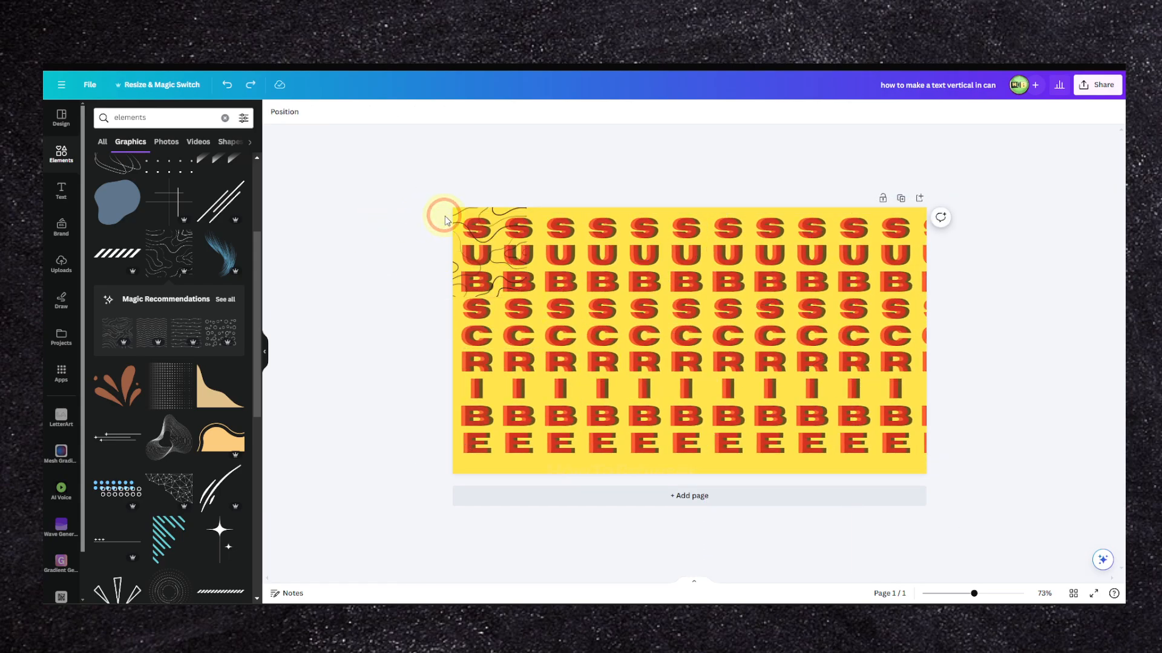
Enlarge the contour-line graphic to cover the whole page and layer it between the yellow background and the text.
{"action": "mouse_move", "coordinate": [503, 276]}
{"action": "left_mouse_down"}
{"action": "mouse_move", "coordinate": [519, 236]}
{"action": "mouse_move", "coordinate": [967, 457]}
{"action": "mouse_move", "coordinate": [837, 466]}
{"action": "mouse_move", "coordinate": [901, 469]}
{"action": "mouse_move", "coordinate": [859, 472]}
{"action": "left_mouse_up"}
{"action": "left_click_drag", "start_coordinate": [902, 530], "coordinate": [957, 569]}
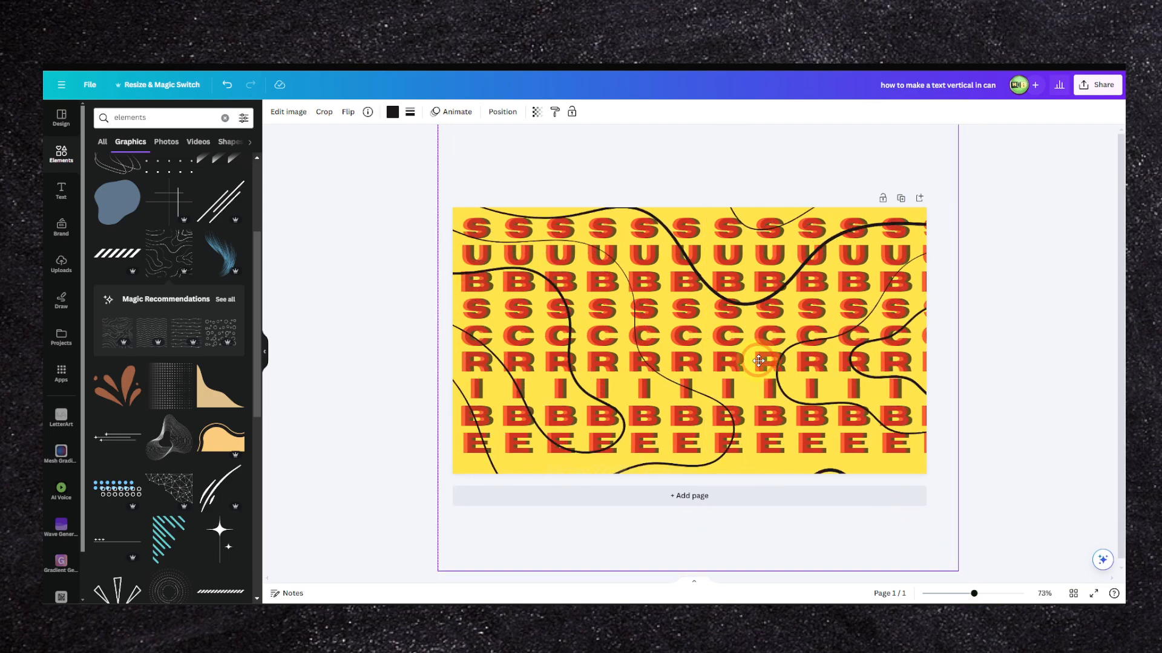
{"action": "key", "text": "Delete"}
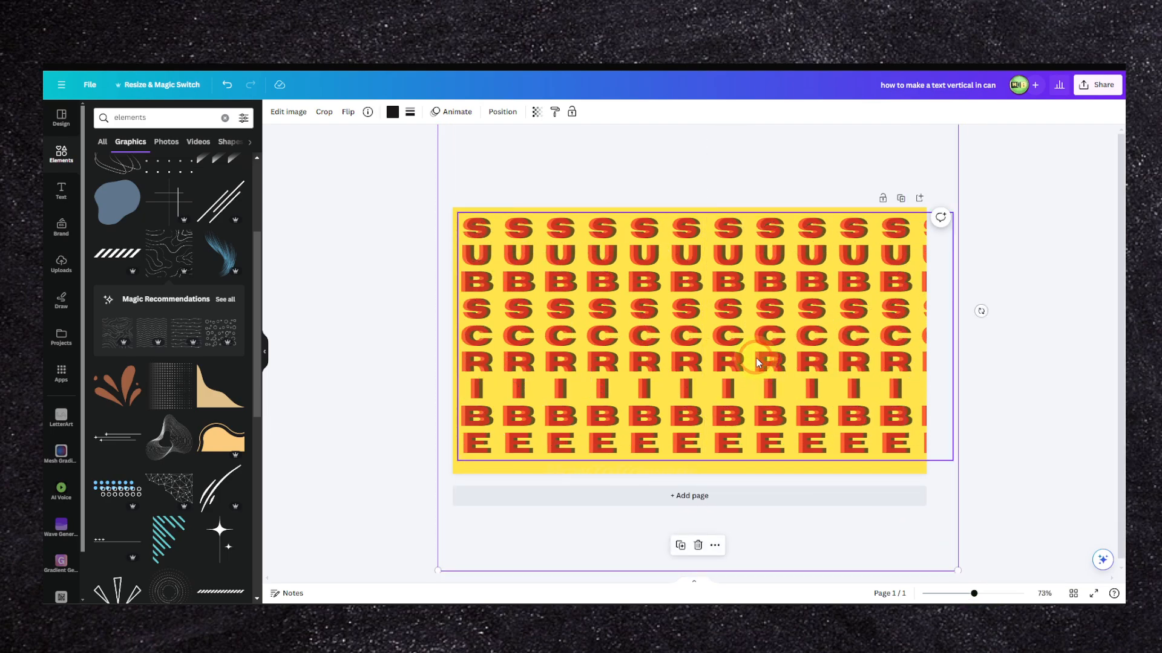
{"action": "scroll", "coordinate": [756, 357], "scroll_direction": "up", "scroll_amount": 3}
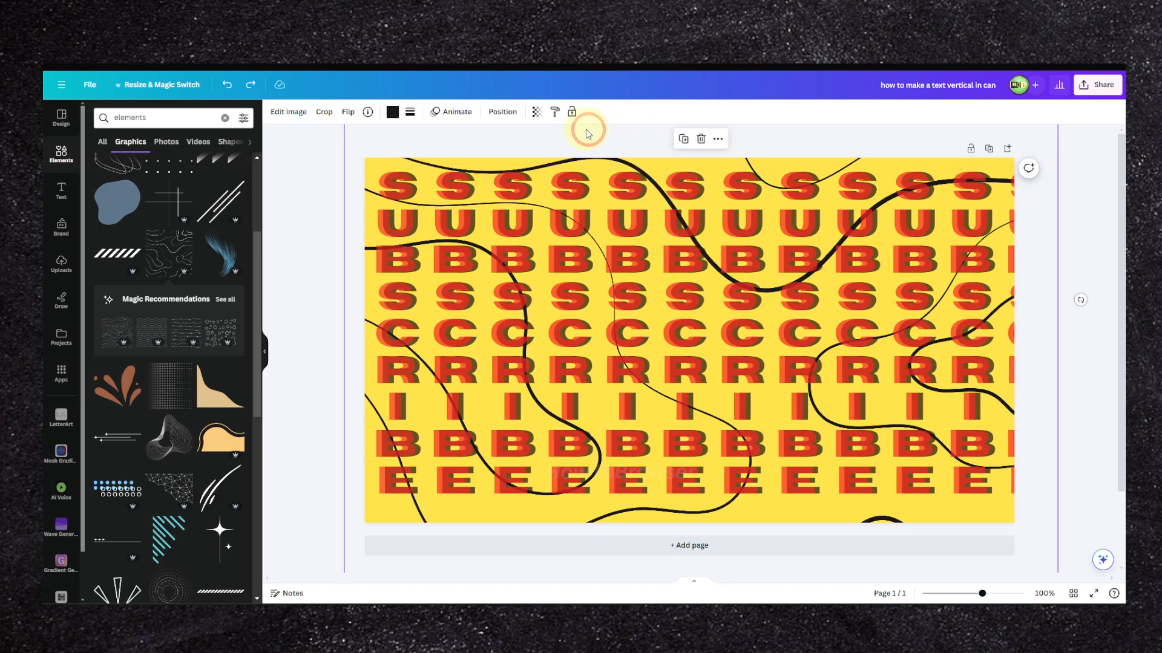
Set the contour-line graphic's transparency to 20 and place a duplicate of it shifted to the right.
{"action": "left_click", "coordinate": [532, 119]}
{"action": "mouse_move", "coordinate": [505, 152]}
{"action": "left_mouse_down"}
{"action": "mouse_move", "coordinate": [461, 149]}
{"action": "mouse_move", "coordinate": [465, 178]}
{"action": "left_mouse_up"}
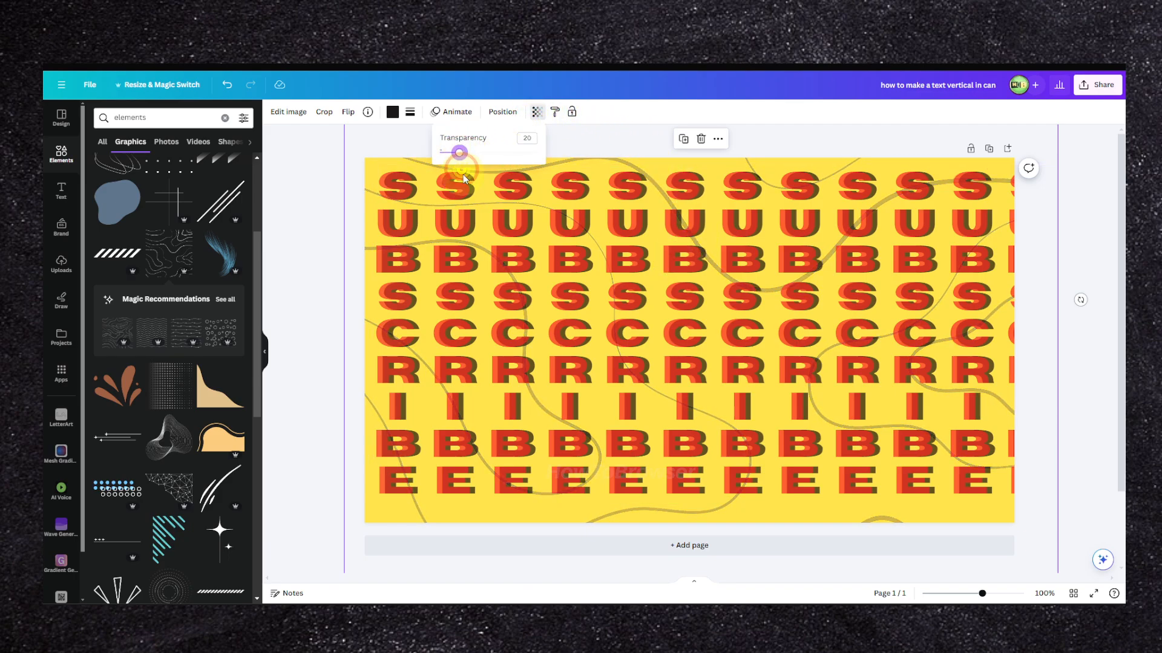
{"action": "mouse_move", "coordinate": [351, 232]}
{"action": "left_mouse_down"}
{"action": "mouse_move", "coordinate": [401, 216]}
{"action": "mouse_move", "coordinate": [358, 236]}
{"action": "mouse_move", "coordinate": [446, 231]}
{"action": "left_mouse_up"}
{"action": "left_click", "coordinate": [362, 233]}
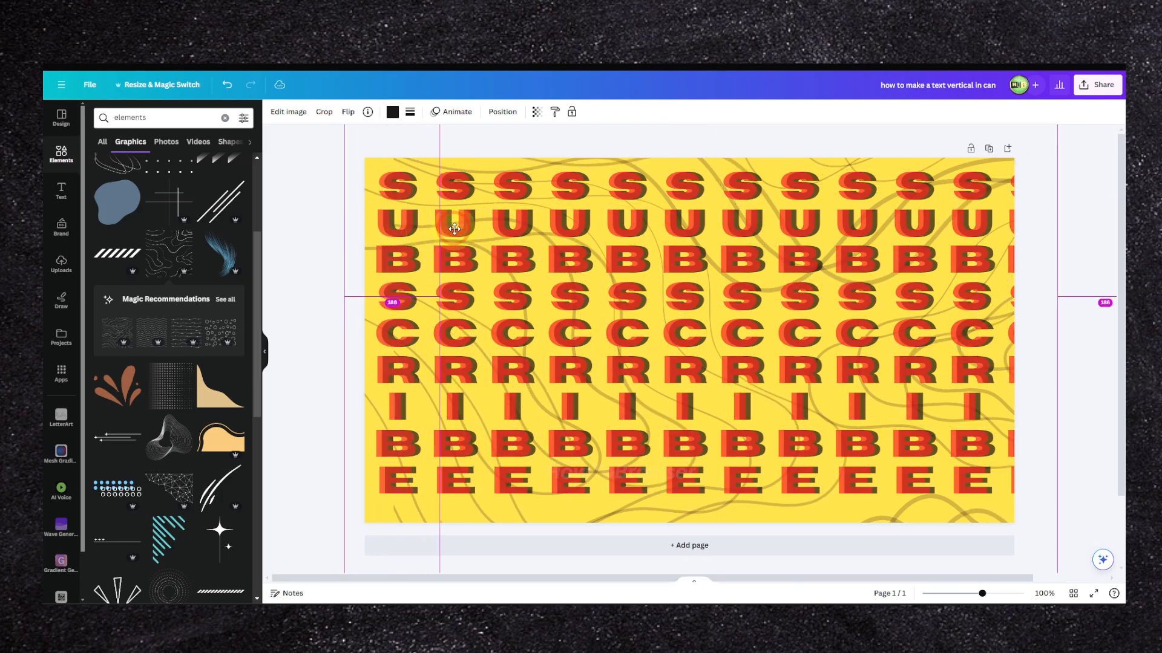
{"action": "left_click", "coordinate": [350, 242]}
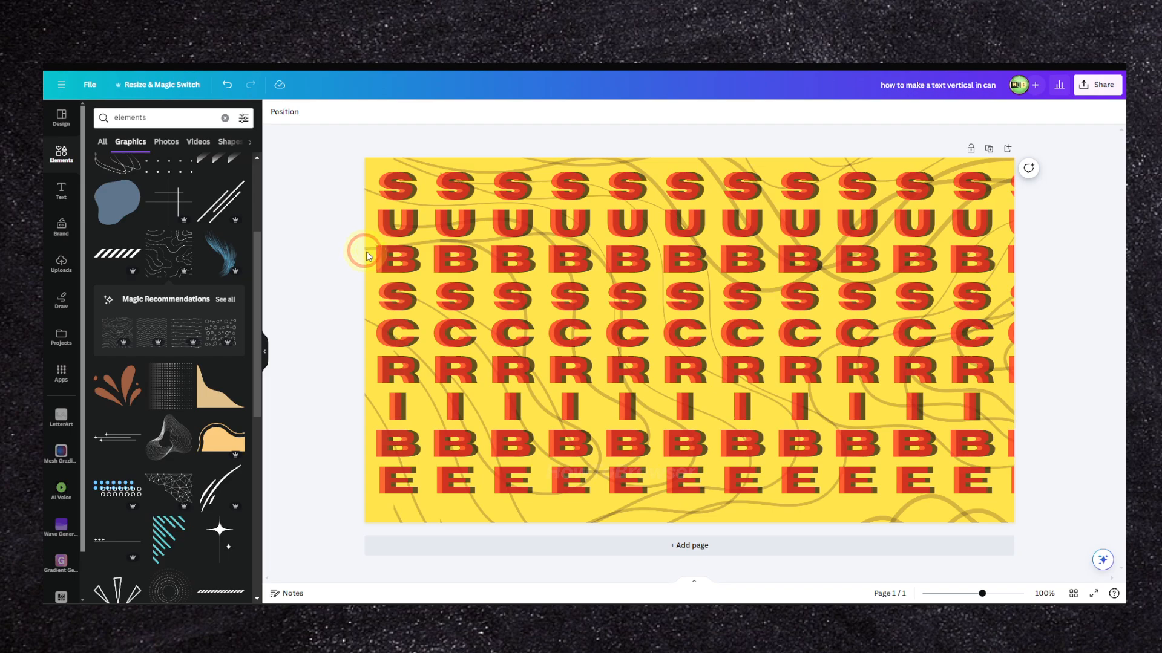
Offset the contour-line graphic to the left and slightly down, and clear the selection.
{"action": "left_click", "coordinate": [365, 252]}
{"action": "left_click_drag", "start_coordinate": [365, 252], "coordinate": [303, 272]}
{"action": "scroll", "coordinate": [628, 295], "scroll_direction": "down", "scroll_amount": 5}
{"action": "left_click", "coordinate": [939, 303]}
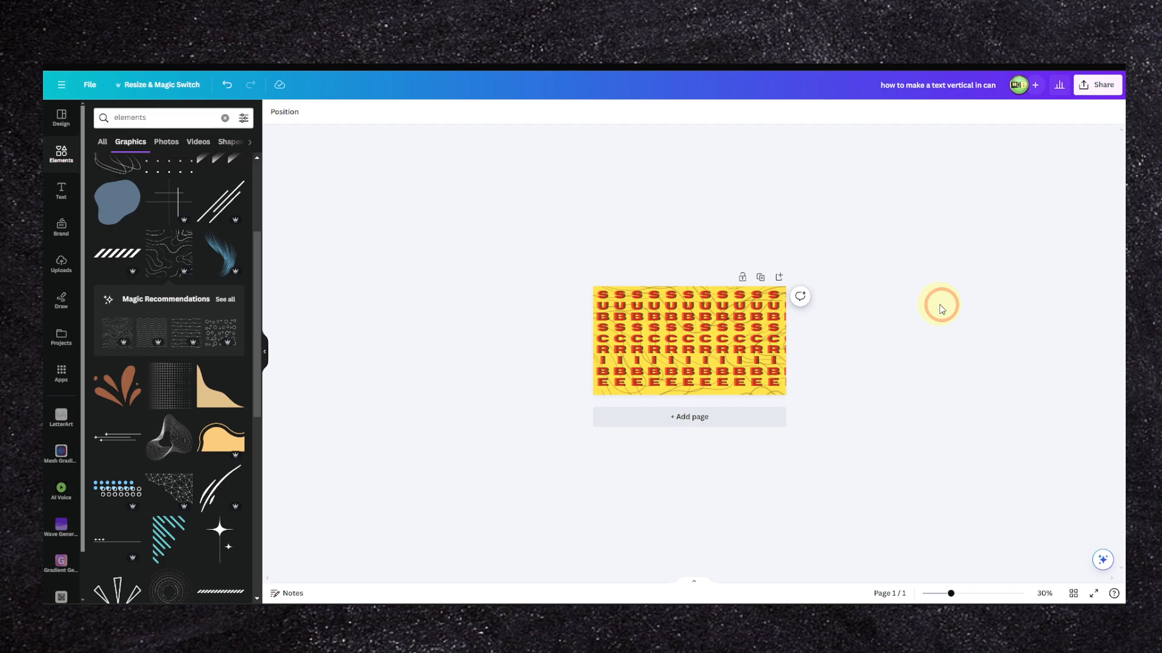
{"action": "scroll", "coordinate": [895, 304], "scroll_direction": "up", "scroll_amount": 3}
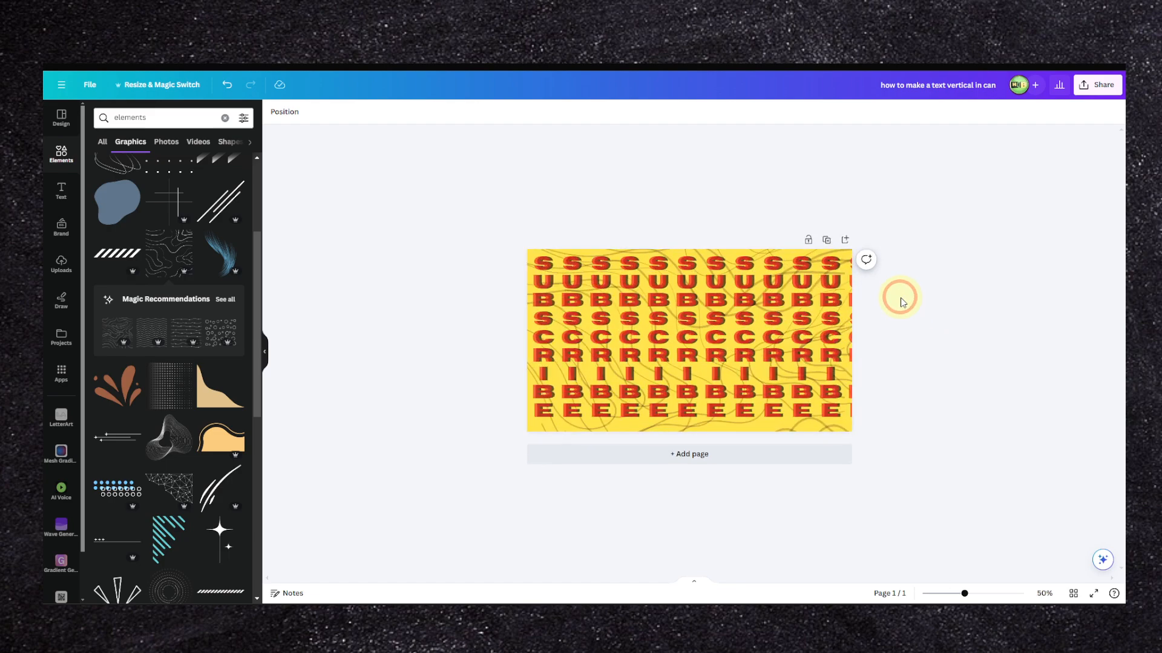